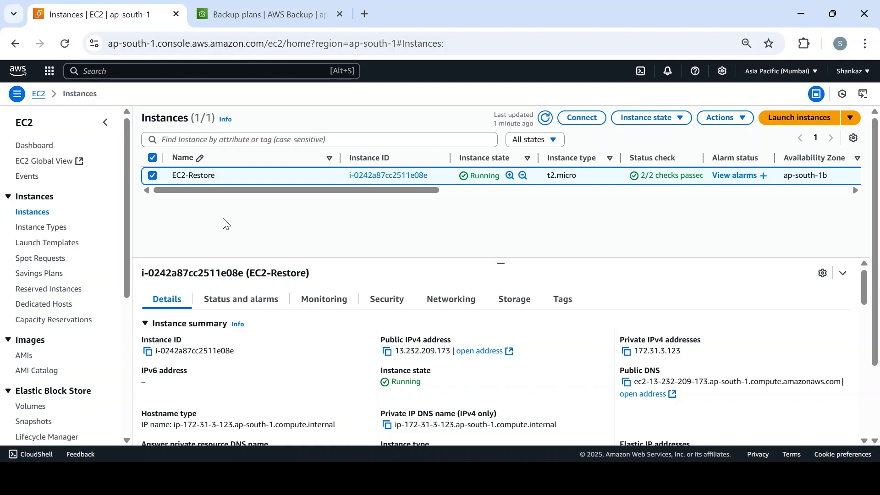
# - Switch to AWS Backup and start a new backup plan from the Daily-35day-Retention template
pyautogui.click(254, 21)
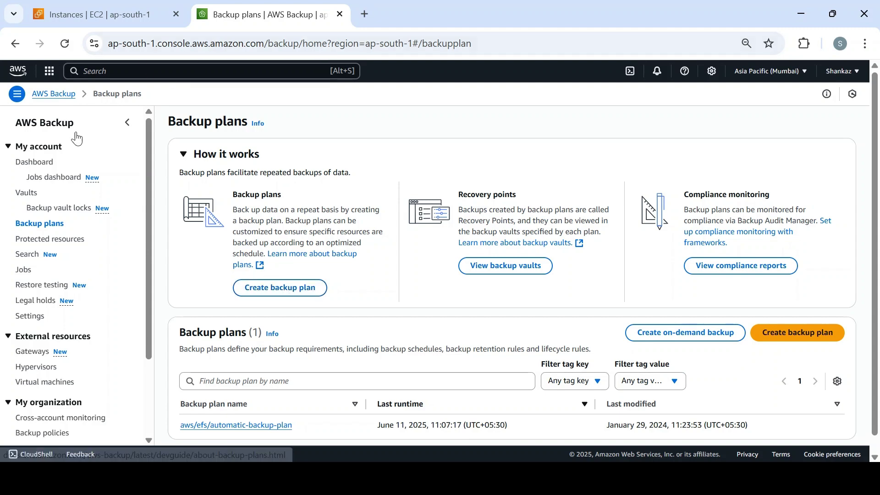
pyautogui.click(274, 289)
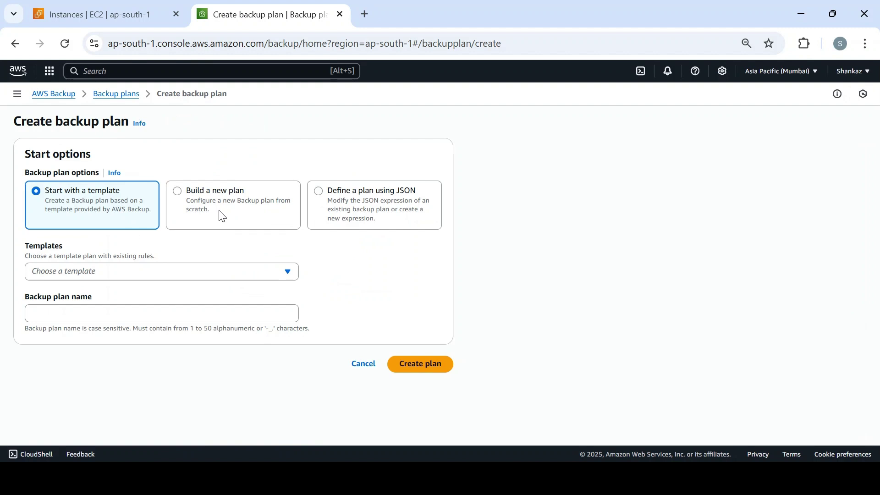
pyautogui.click(187, 209)
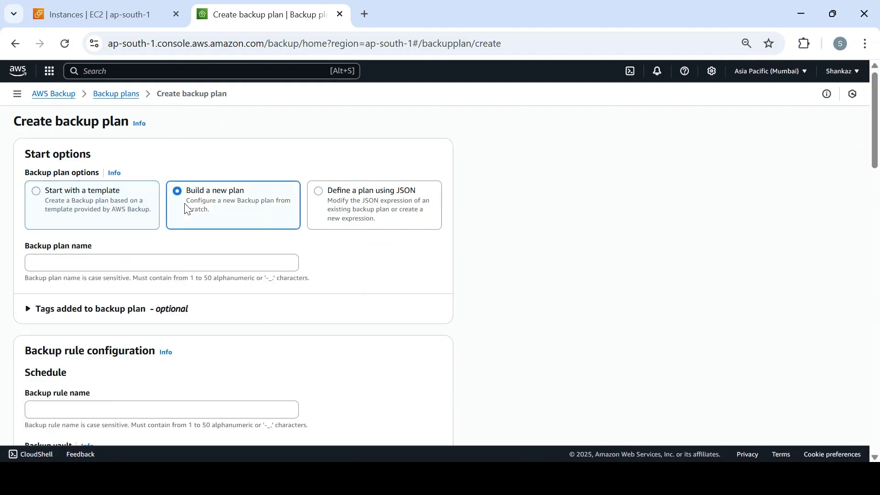
pyautogui.click(116, 216)
pyautogui.click(94, 274)
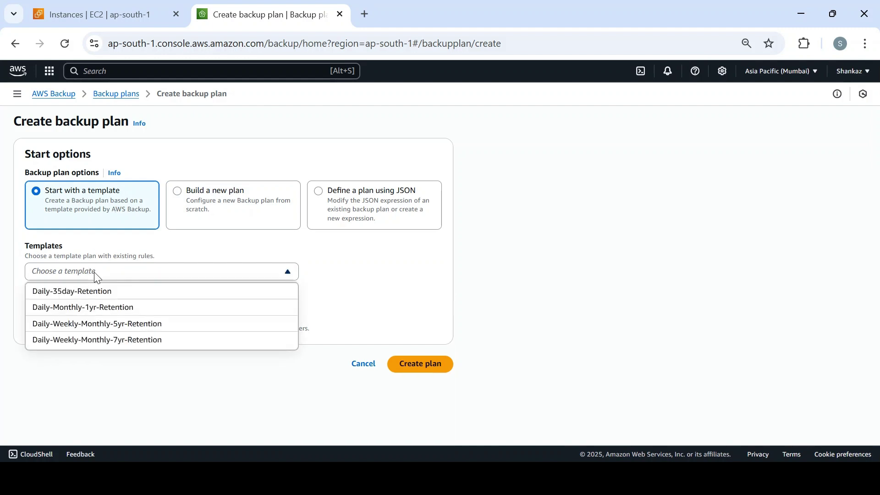
pyautogui.click(96, 292)
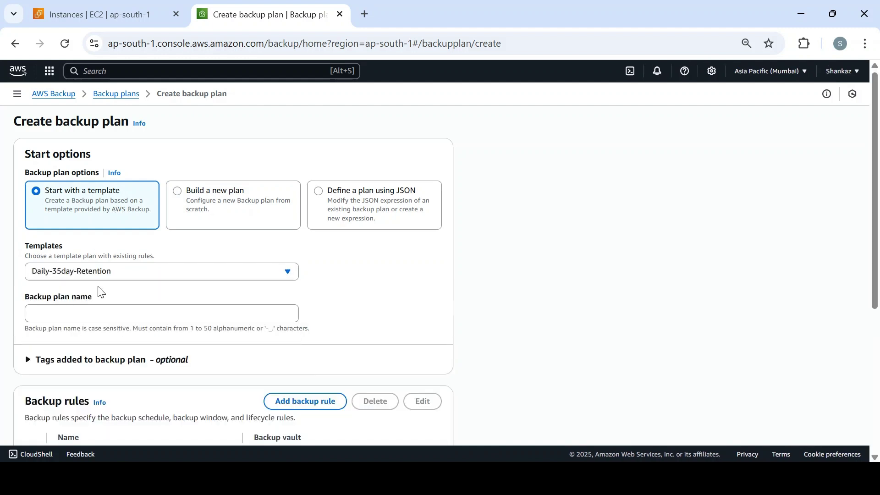
# - Name the backup plan drtestplan, select its DailyBackups rule and create the plan
pyautogui.click(119, 312)
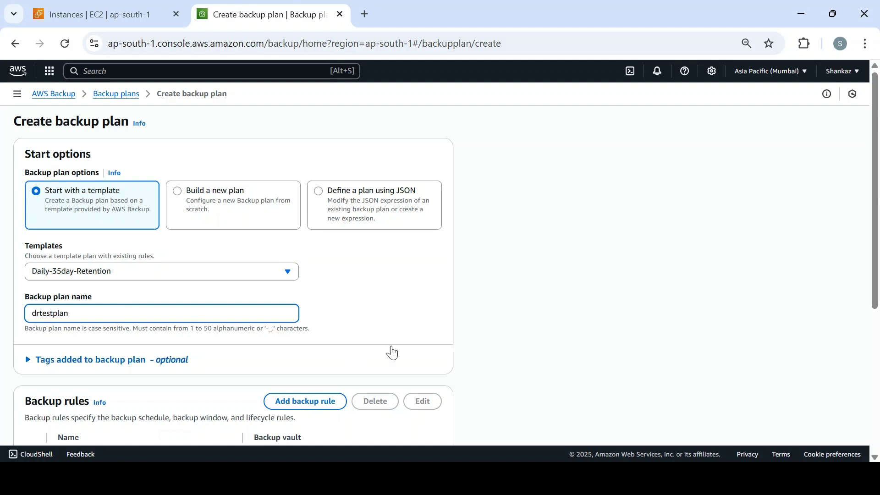
pyautogui.moveTo(876, 239); pyautogui.dragTo(877, 377)
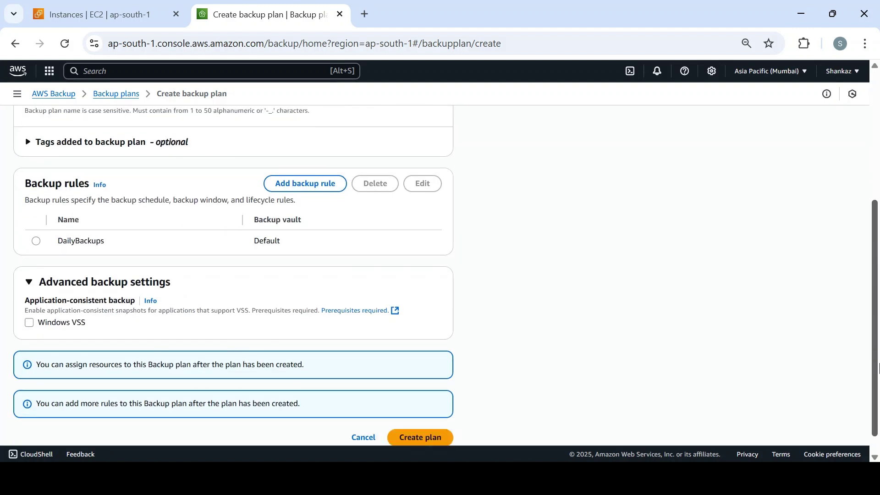
pyautogui.click(37, 241)
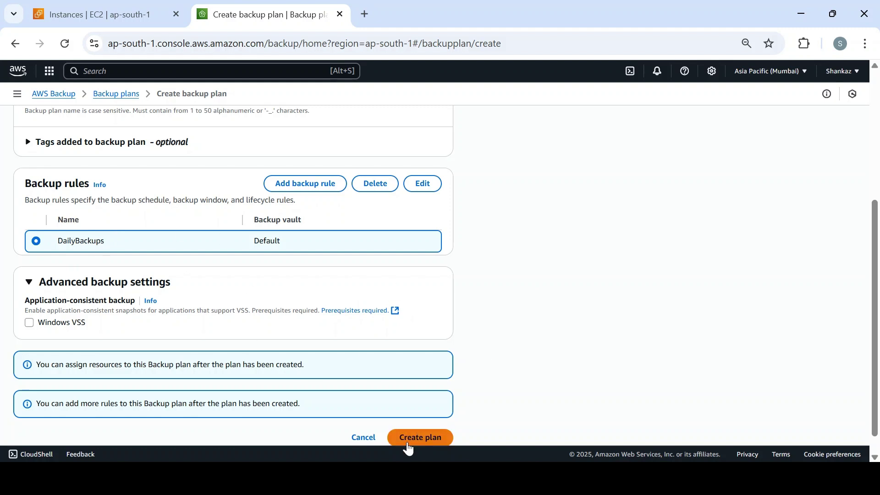
pyautogui.click(414, 441)
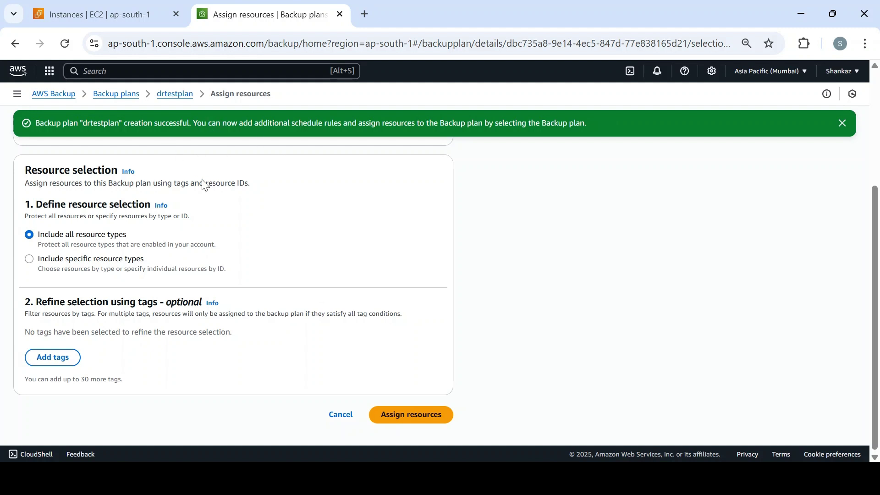
# - Limit the plan's resource selection to the specific resource type EC2, covering all instances
pyautogui.click(29, 259)
pyautogui.click(78, 351)
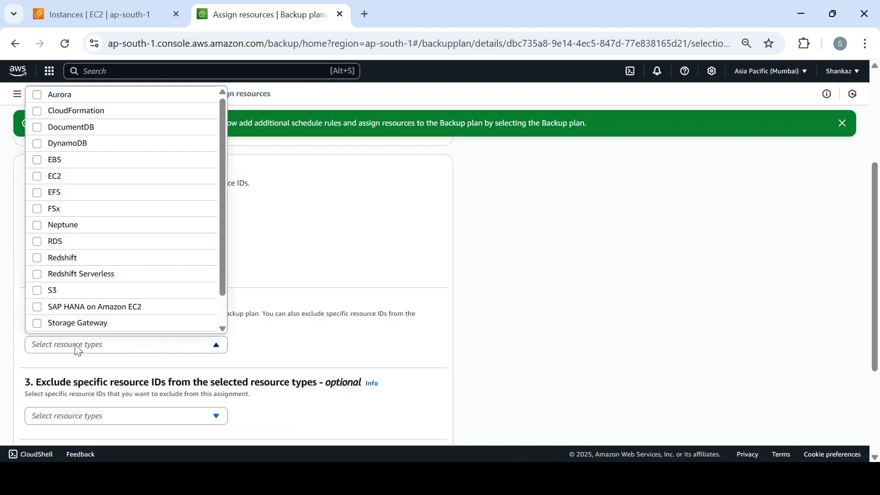
pyautogui.click(50, 180)
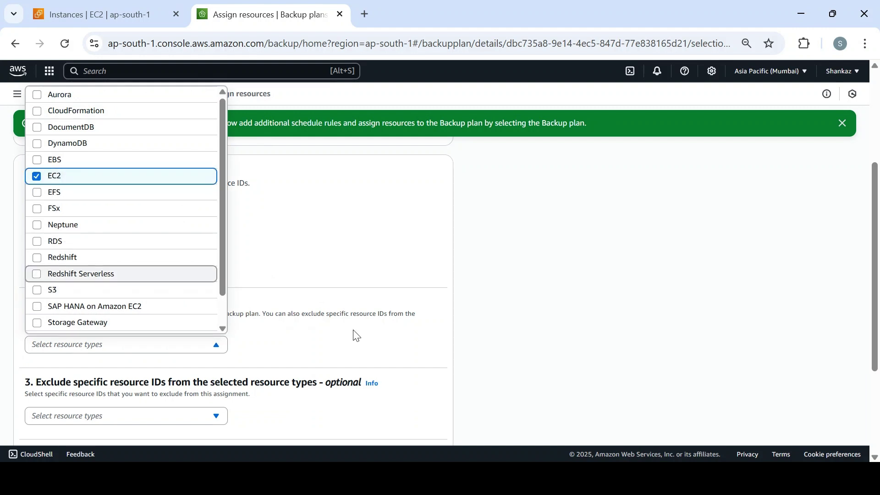
pyautogui.click(556, 320)
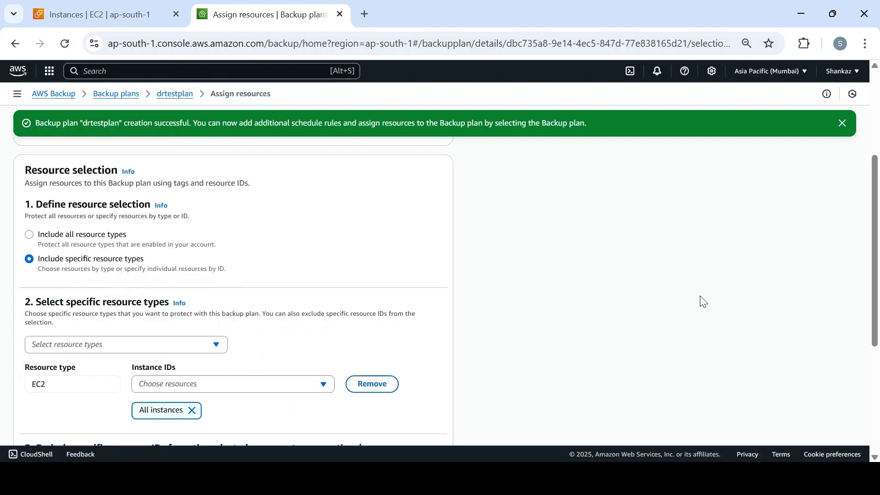
pyautogui.moveTo(876, 317); pyautogui.dragTo(876, 419)
pyautogui.click(199, 267)
pyautogui.click(326, 278)
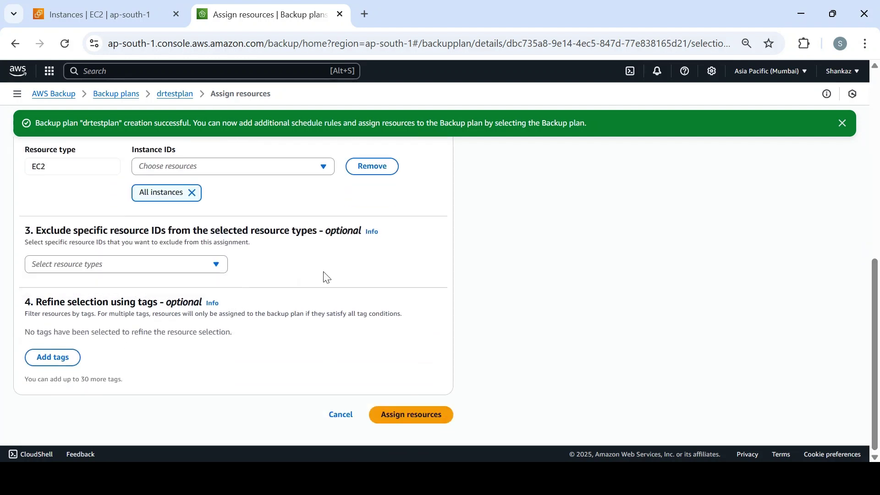
# - Name the resource assignment drassigntest, keep the default IAM role, and assign the resources, accepting the cost notice
pyautogui.click(422, 419)
pyautogui.moveTo(877, 361); pyautogui.dragTo(864, 164)
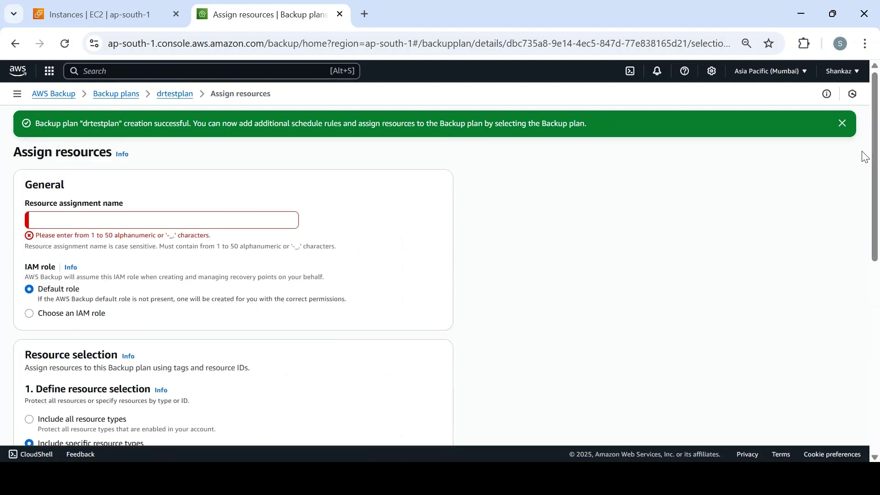
pyautogui.click(175, 223)
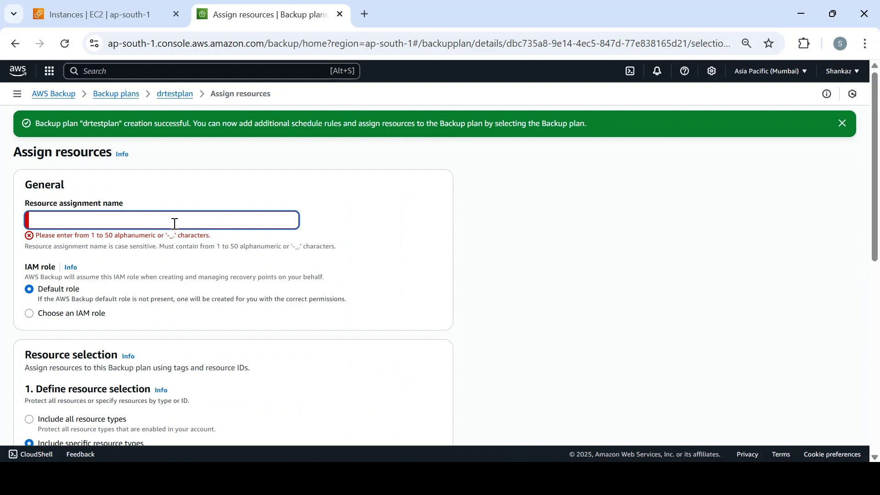
pyautogui.write('drassig')
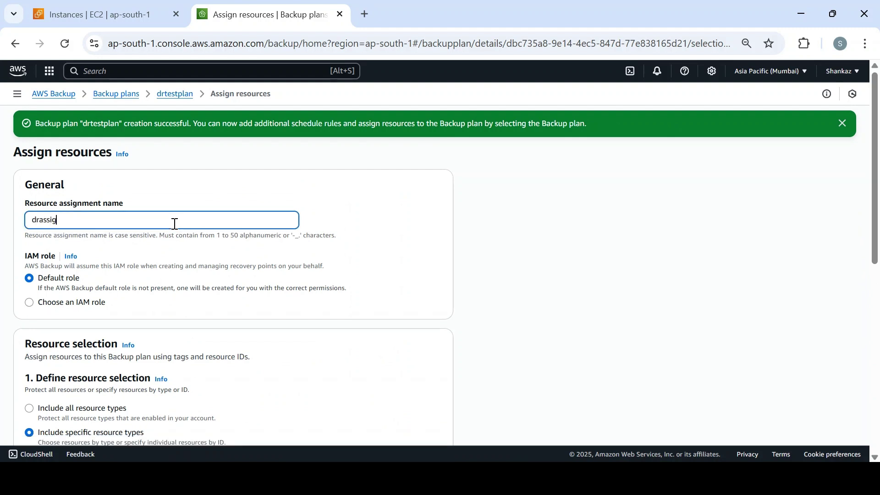
pyautogui.write('ntest')
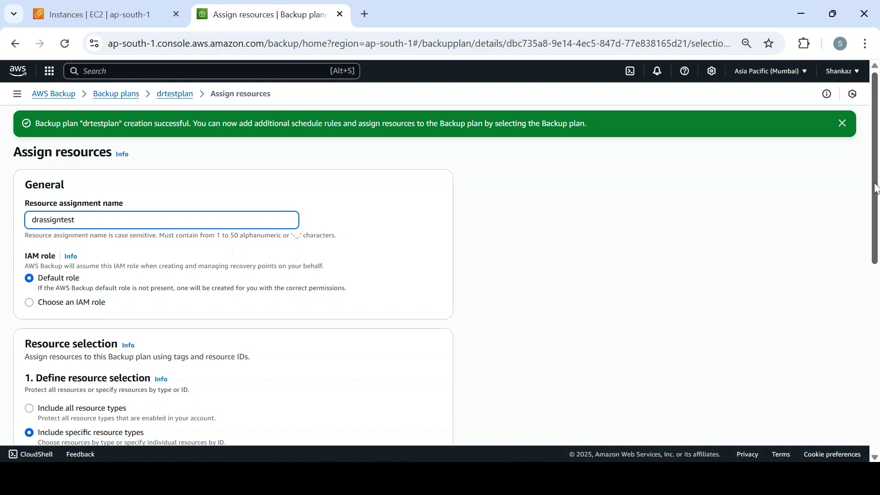
pyautogui.moveTo(877, 188); pyautogui.dragTo(877, 376)
pyautogui.click(452, 417)
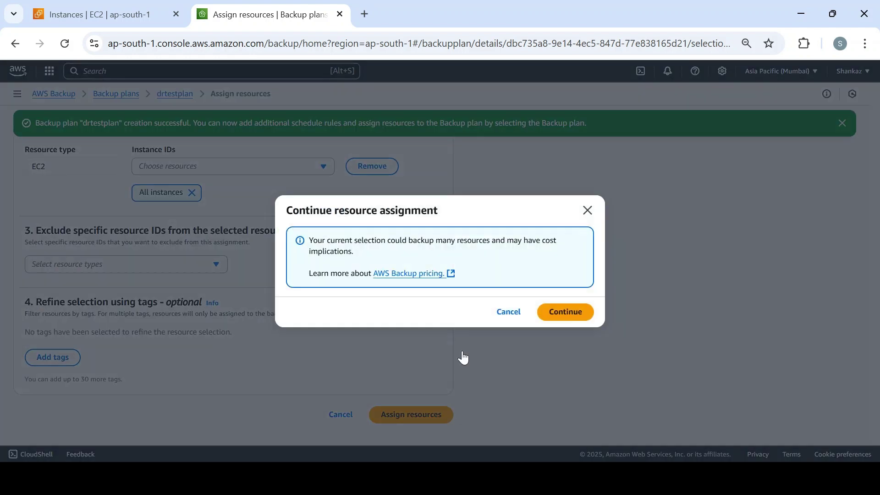
pyautogui.click(572, 311)
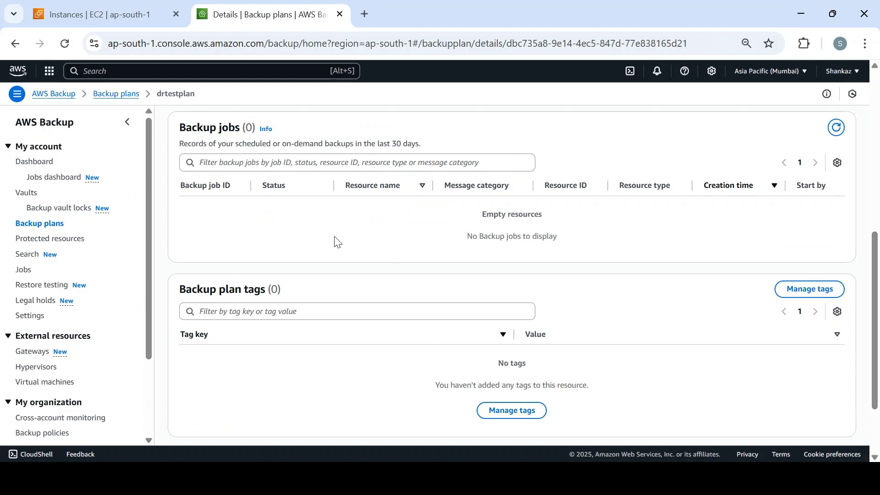
# - Review the new plan's rules and resource assignment, and check the account's backup, restore and copy jobs
pyautogui.moveTo(877, 345); pyautogui.dragTo(876, 227)
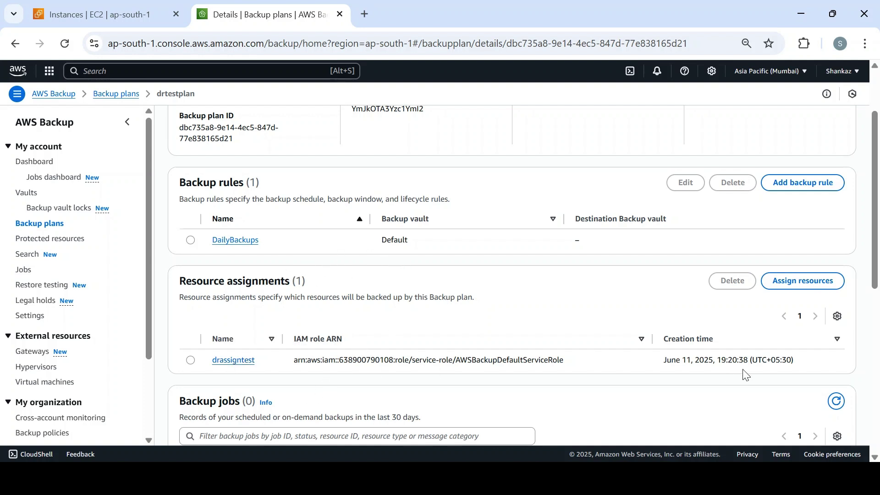
pyautogui.moveTo(877, 254); pyautogui.dragTo(876, 347)
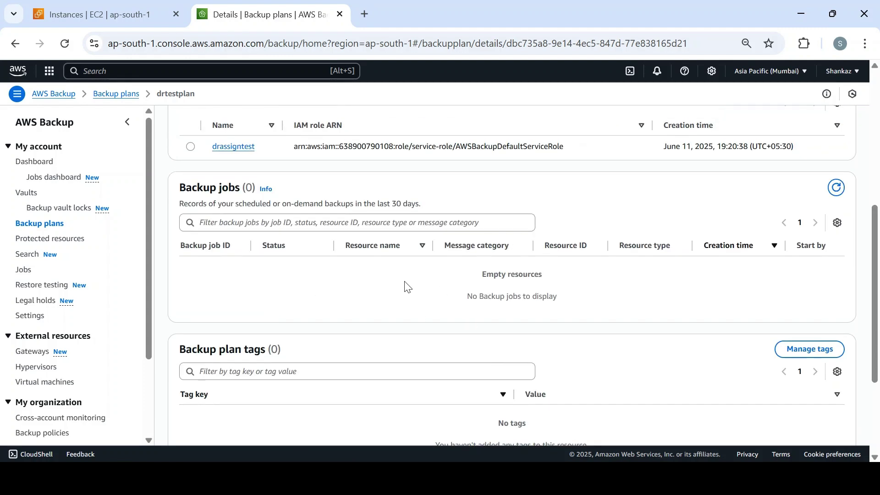
pyautogui.click(21, 272)
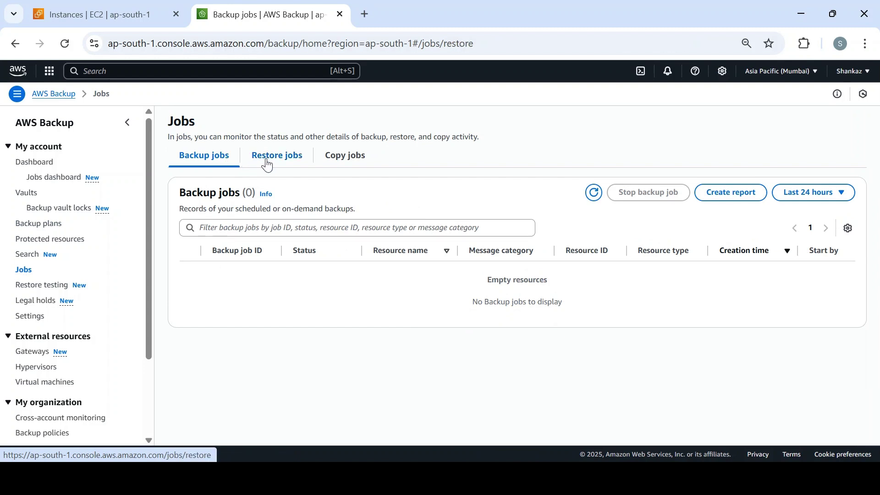
pyautogui.click(267, 164)
pyautogui.click(329, 164)
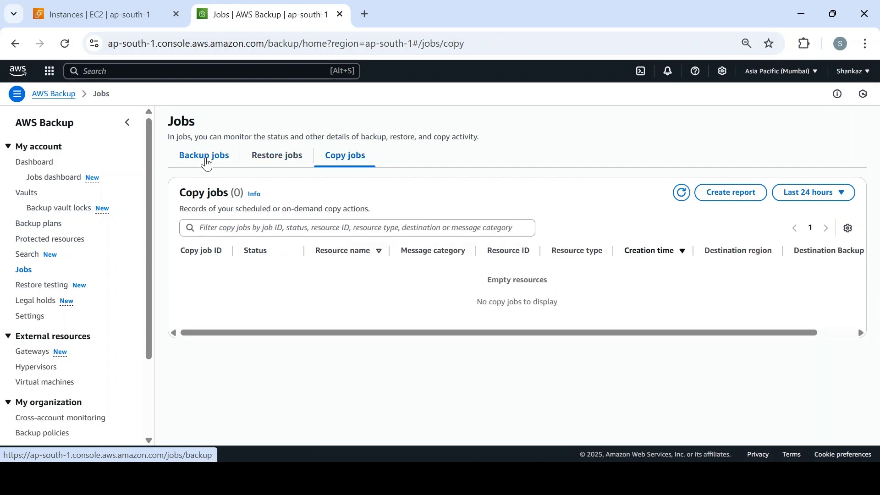
pyautogui.click(204, 157)
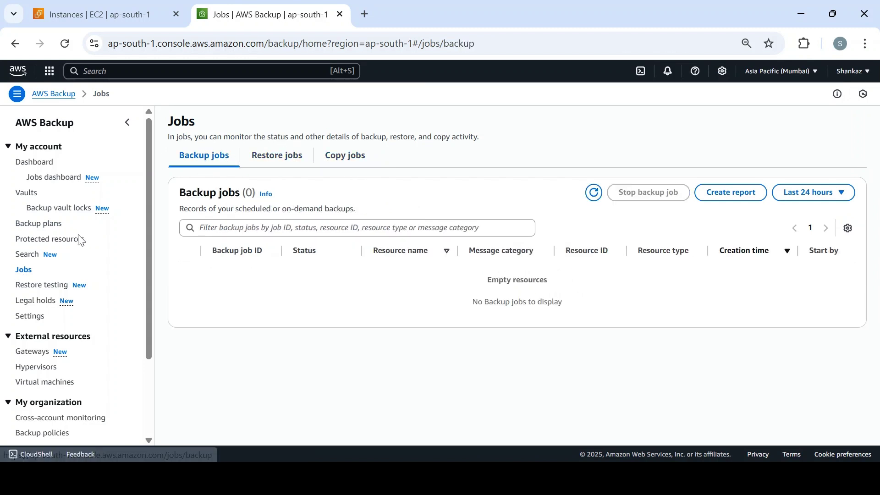
# - Check the protected resources, the Default vault's recovery points and the dashboard's job status, dismissing the new-features announcement
pyautogui.click(55, 240)
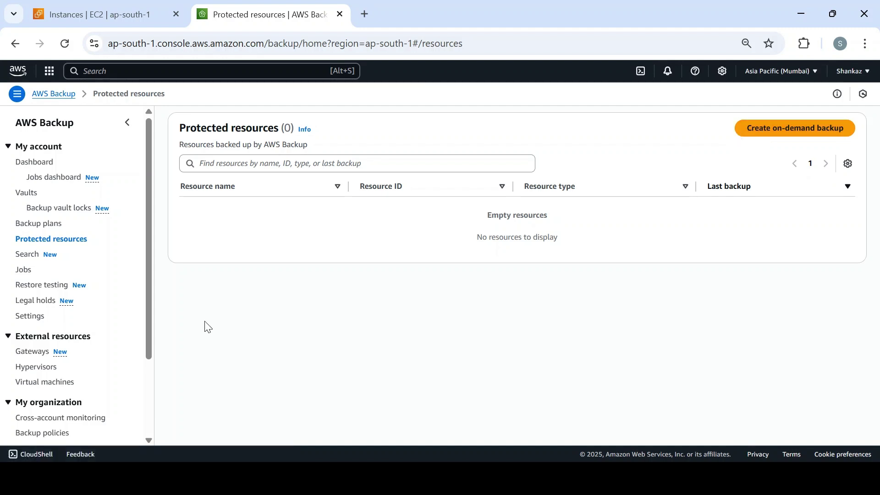
pyautogui.click(26, 194)
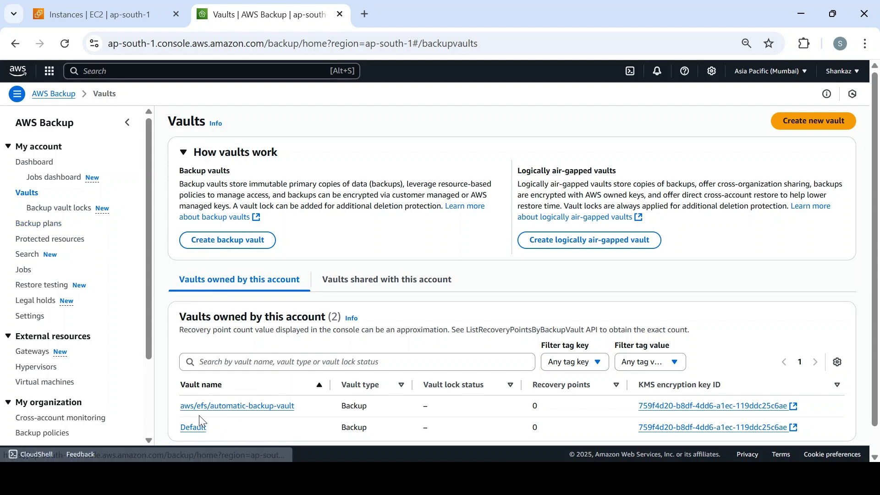
pyautogui.click(193, 427)
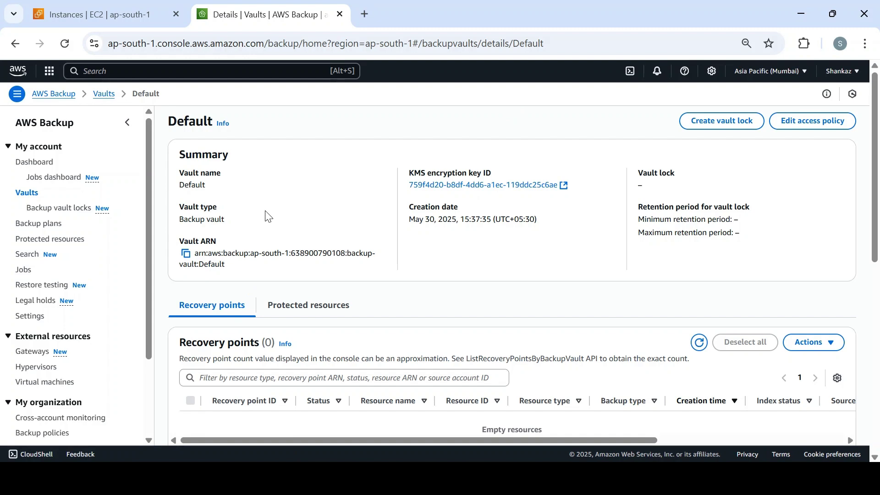
pyautogui.scroll(-3, 275, 207)
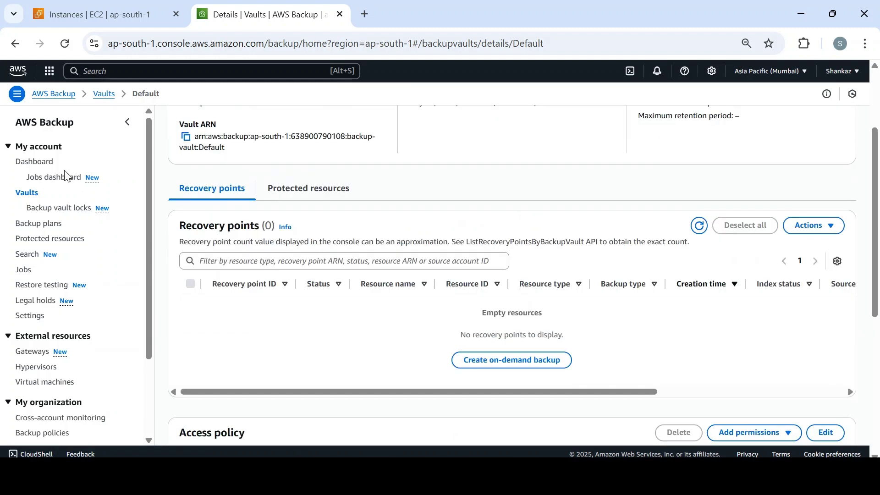
pyautogui.click(46, 163)
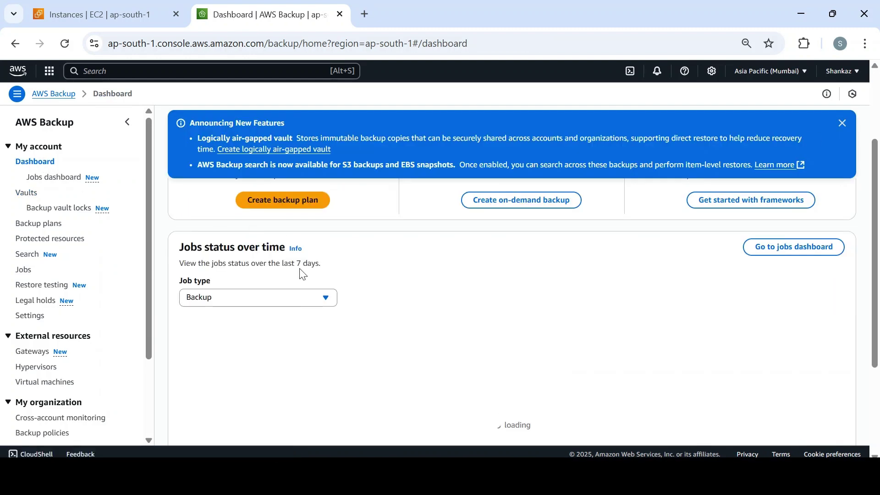
pyautogui.click(843, 125)
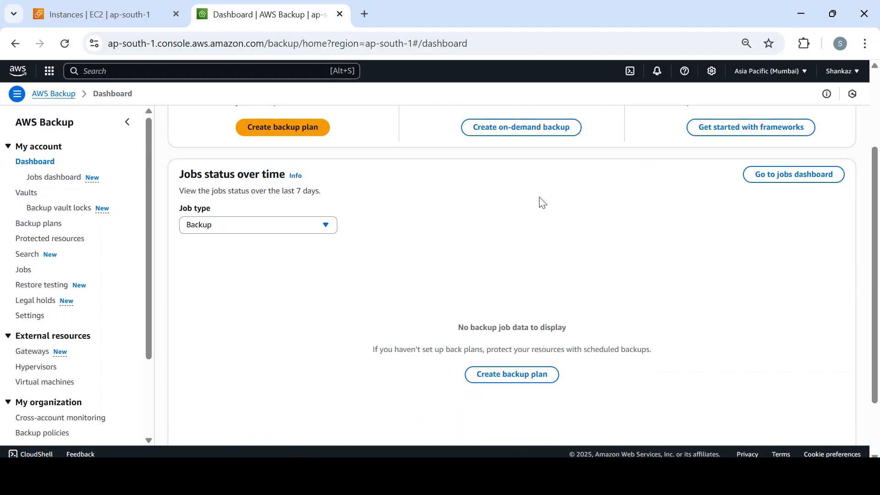
# - Look over the vault list, open the details of drtestplan, and compare them with the EC2-Restore instance
pyautogui.click(24, 193)
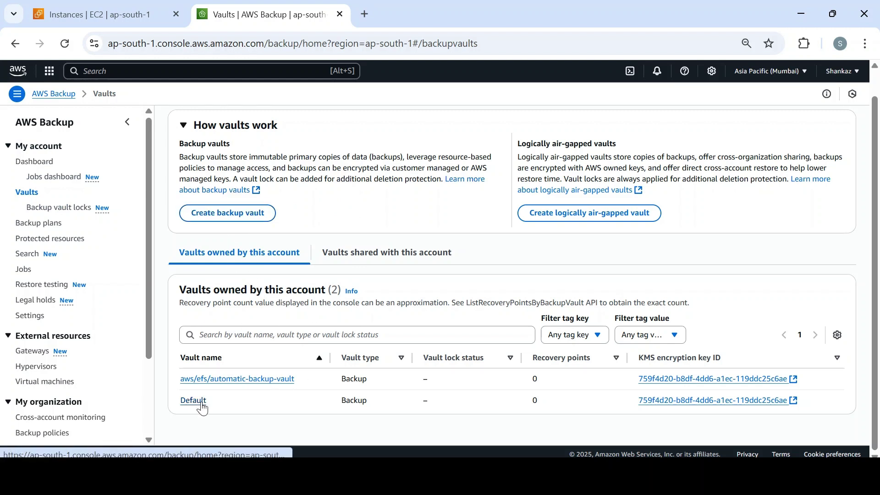
pyautogui.click(40, 224)
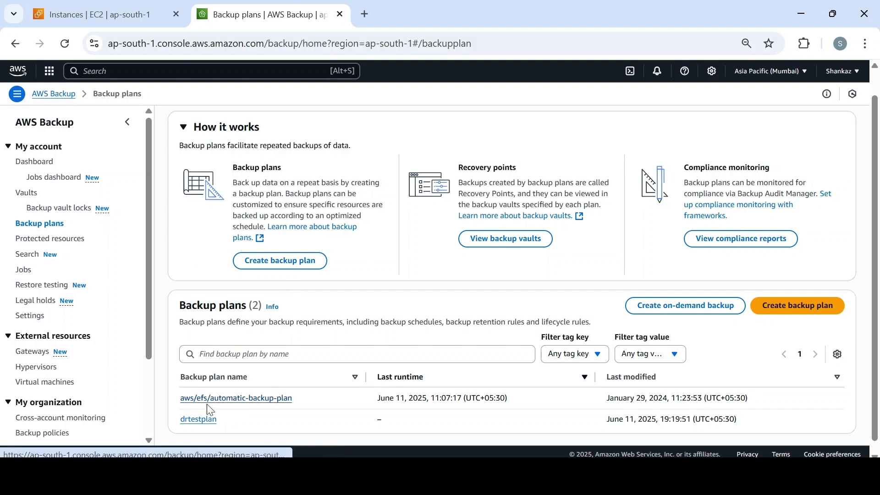
pyautogui.click(199, 419)
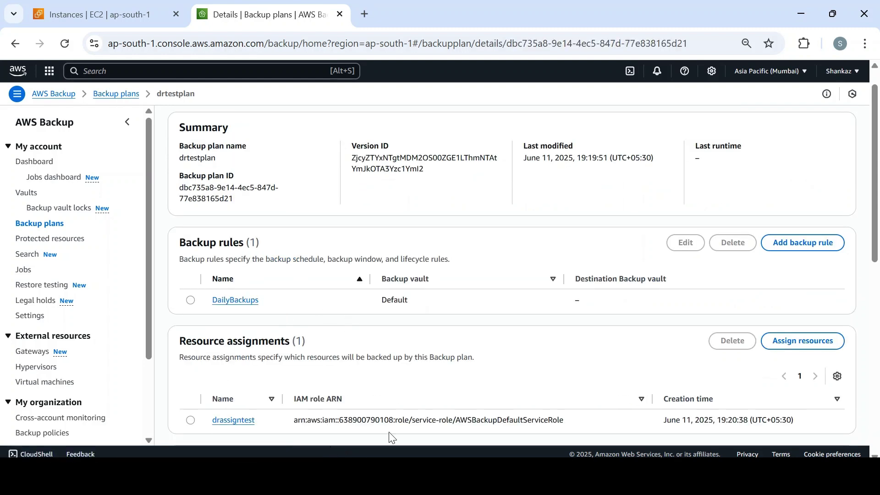
pyautogui.click(132, 23)
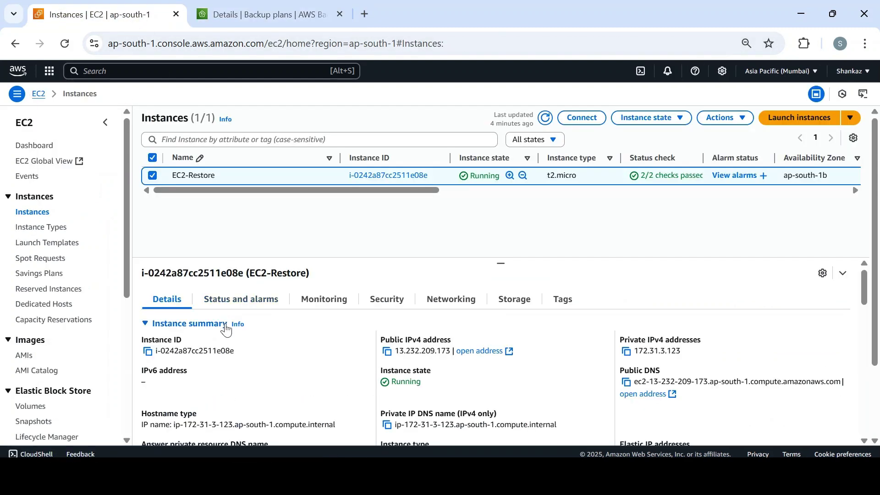
pyautogui.click(287, 18)
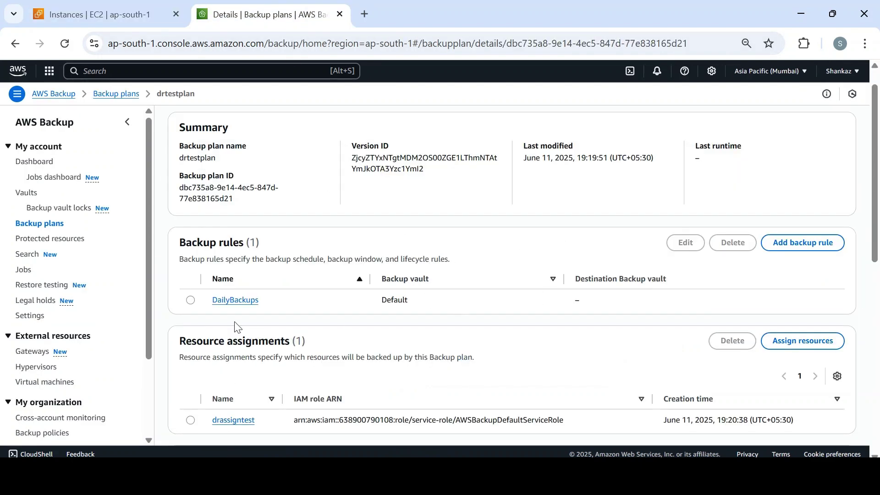
# - Open the DailyBackups rule of drtestplan for editing and set its backup window start time to 07:25
pyautogui.click(191, 300)
pyautogui.click(683, 243)
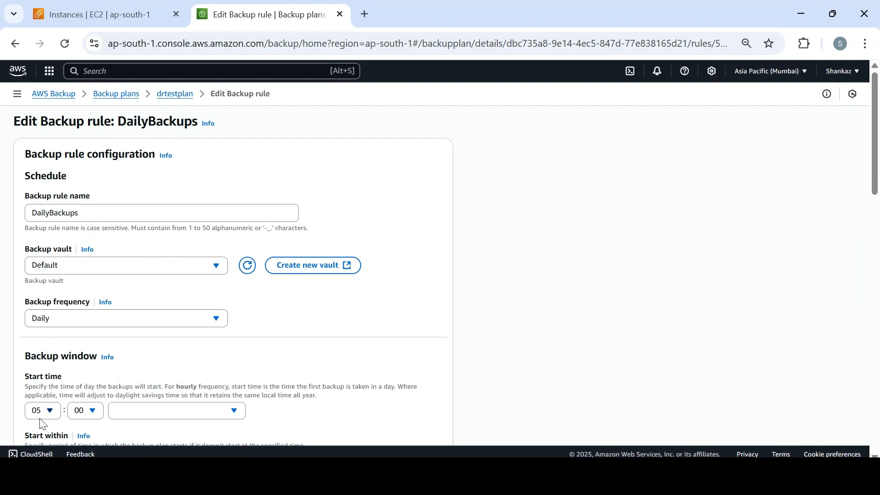
pyautogui.moveTo(875, 178); pyautogui.dragTo(877, 217)
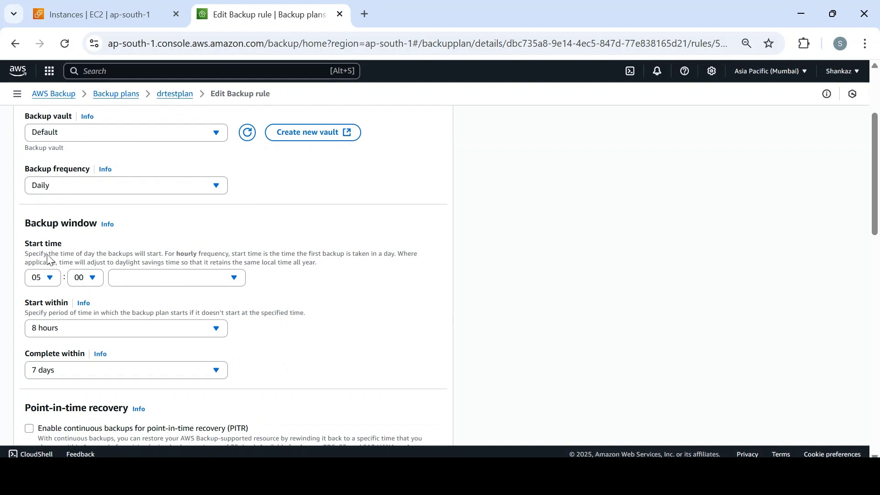
pyautogui.click(49, 279)
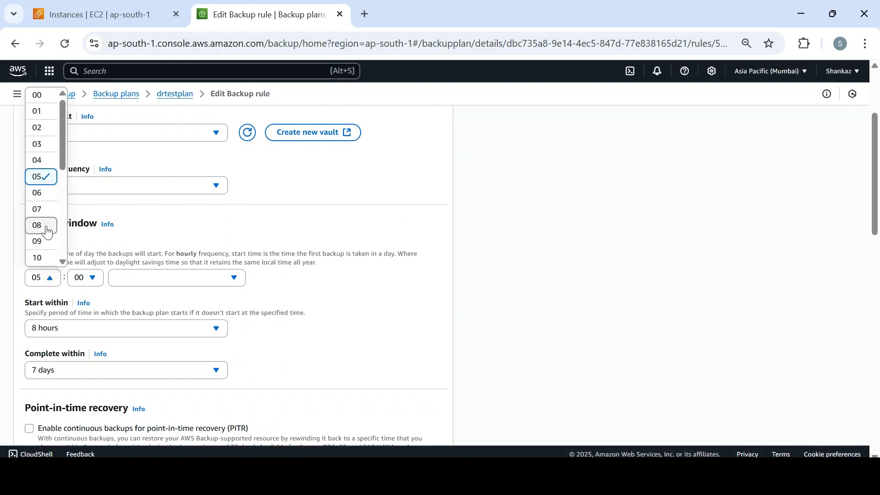
pyautogui.click(40, 210)
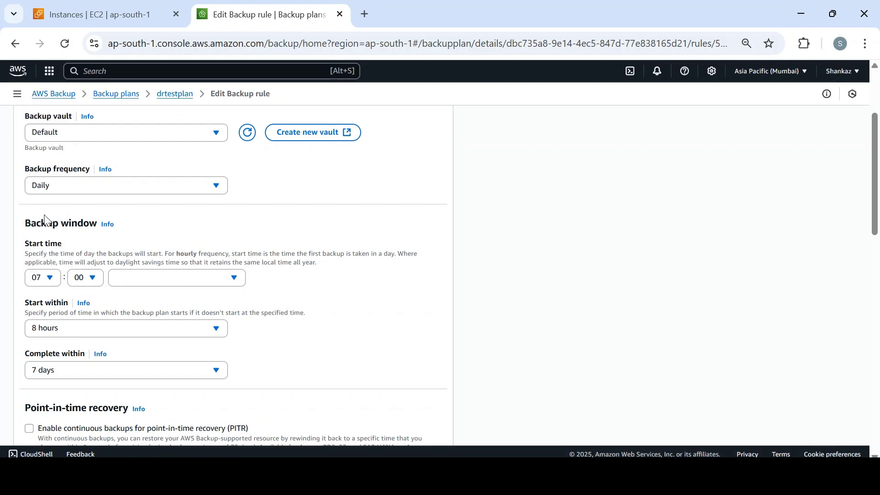
pyautogui.click(93, 279)
pyautogui.moveTo(105, 122); pyautogui.dragTo(105, 173)
pyautogui.click(89, 140)
# - Set the start time's time zone to Asia/Kolkata (UTC+05:30)
pyautogui.click(174, 281)
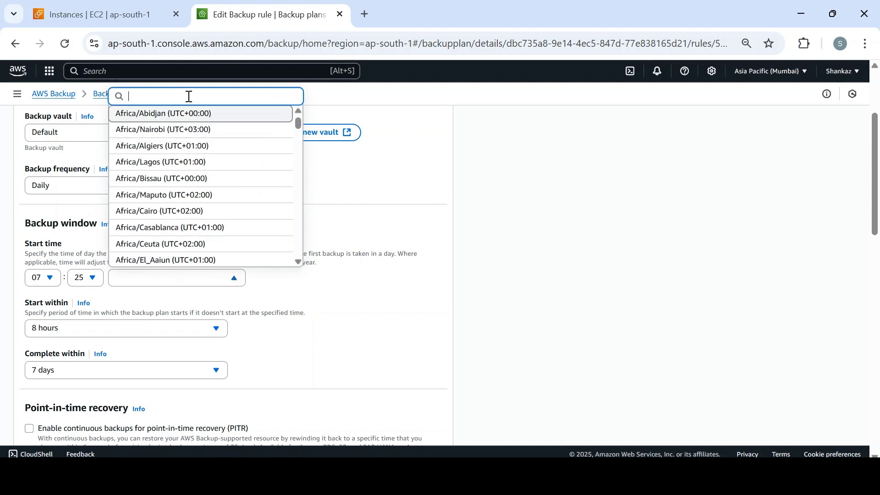
pyautogui.write('a')
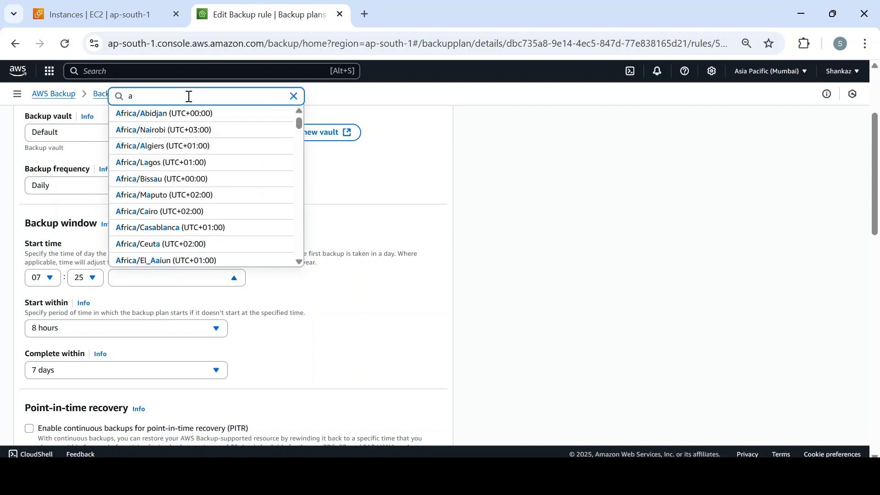
pyautogui.write('i')
pyautogui.press('BackSpace')
pyautogui.write('sia')
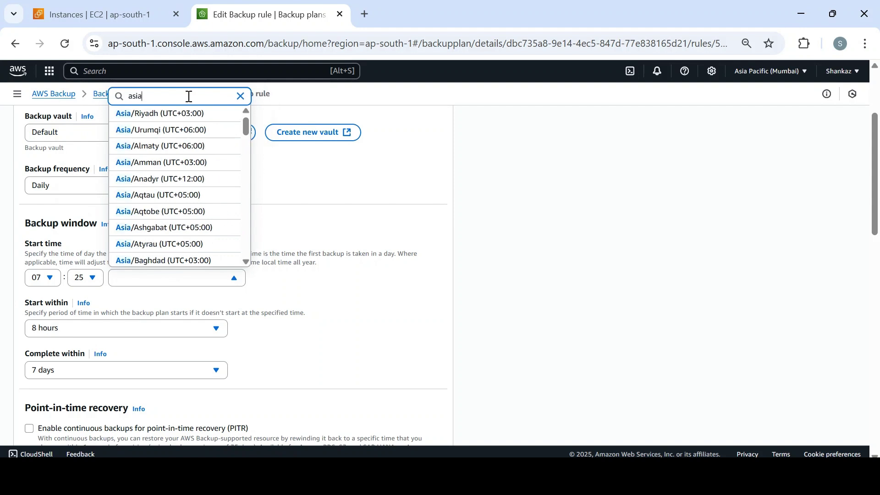
pyautogui.press('BackSpace')
pyautogui.press('BackSpace')
pyautogui.press('BackSpace')
pyautogui.press('BackSpace')
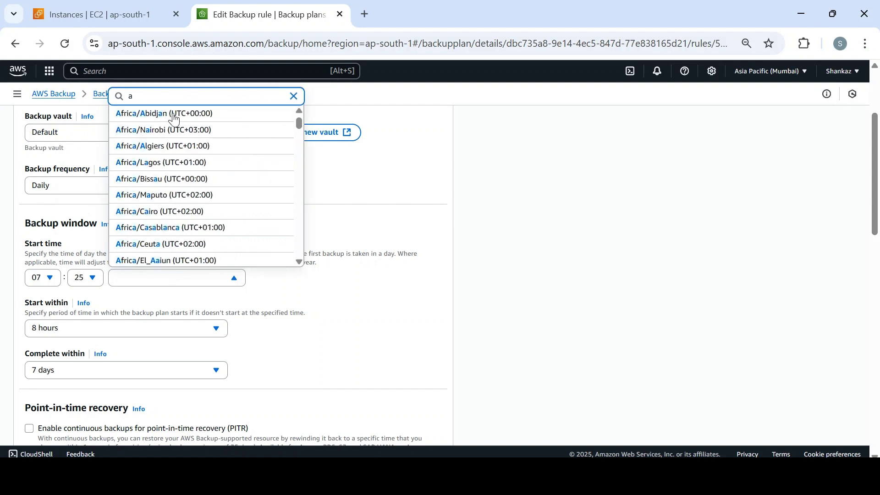
pyautogui.write('kol')
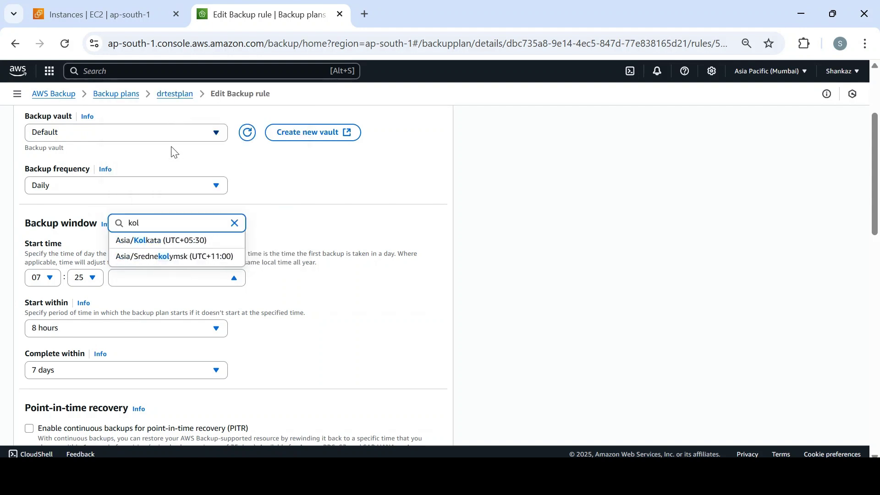
pyautogui.click(193, 240)
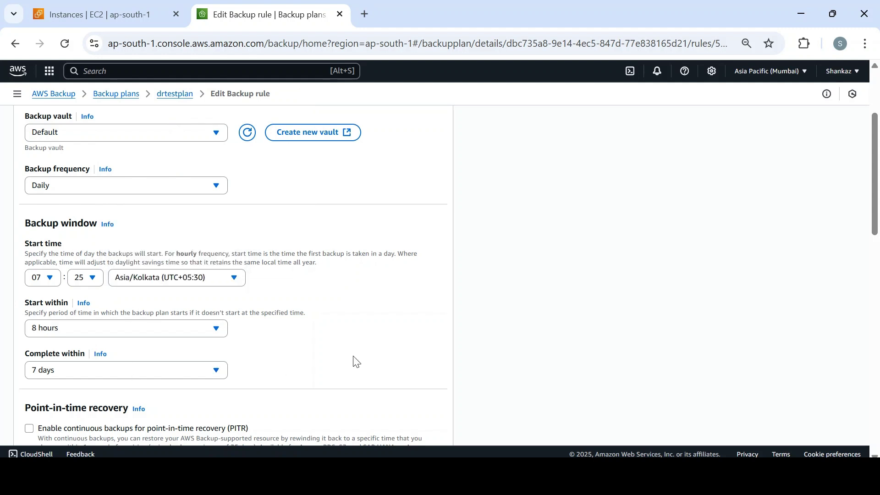
# - Set the backup window to start within 1 hour and complete within 4 hours
pyautogui.click(213, 334)
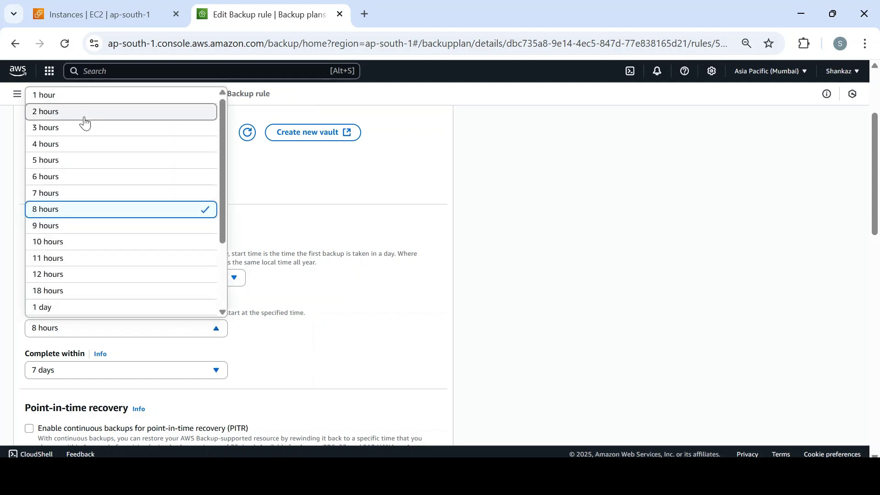
pyautogui.click(81, 97)
pyautogui.click(163, 379)
pyautogui.click(163, 379)
pyautogui.click(164, 379)
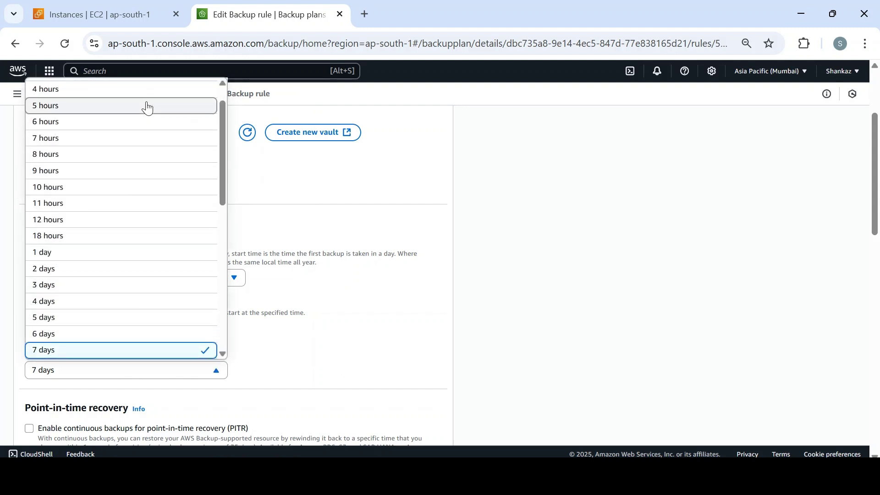
pyautogui.click(183, 91)
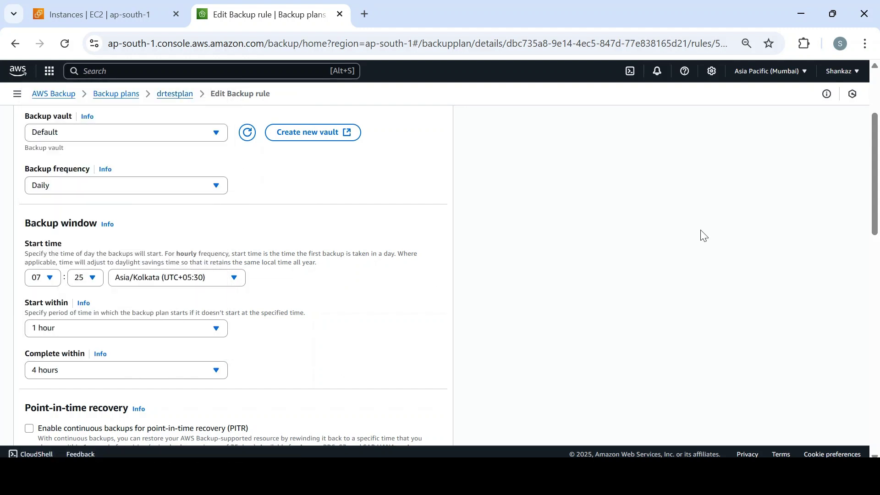
# - Look at the copy destination regions without choosing one, and save the edited backup rule
pyautogui.moveTo(877, 193); pyautogui.dragTo(877, 407)
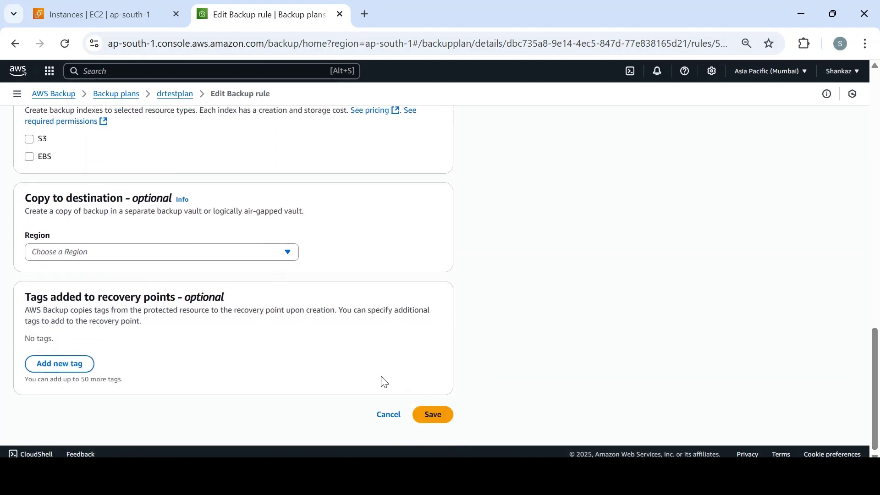
pyautogui.click(206, 252)
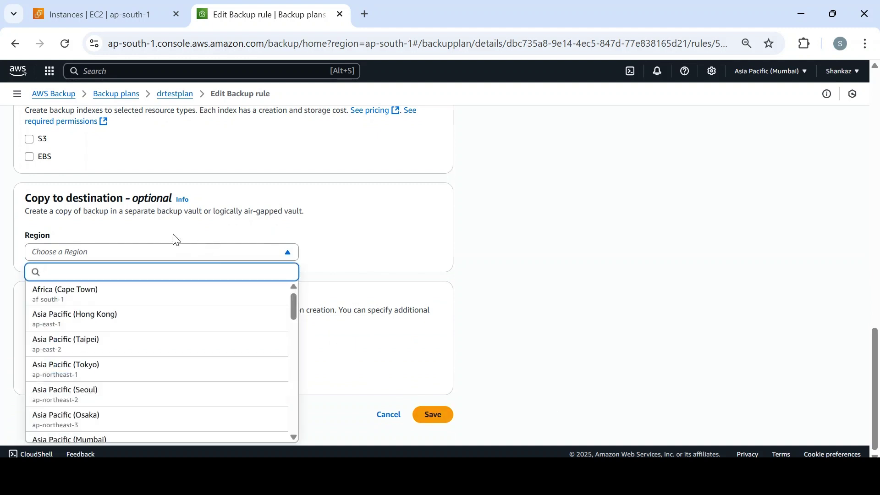
pyautogui.click(523, 283)
pyautogui.click(434, 415)
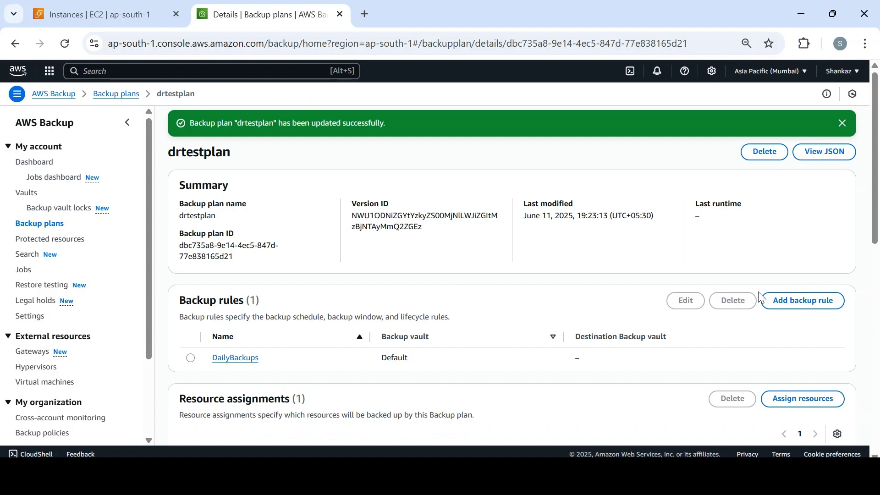
# - Dismiss the plan update notice, and check the plan's backup jobs and the AMIs owned by the account in EC2
pyautogui.moveTo(875, 219); pyautogui.dragTo(865, 261)
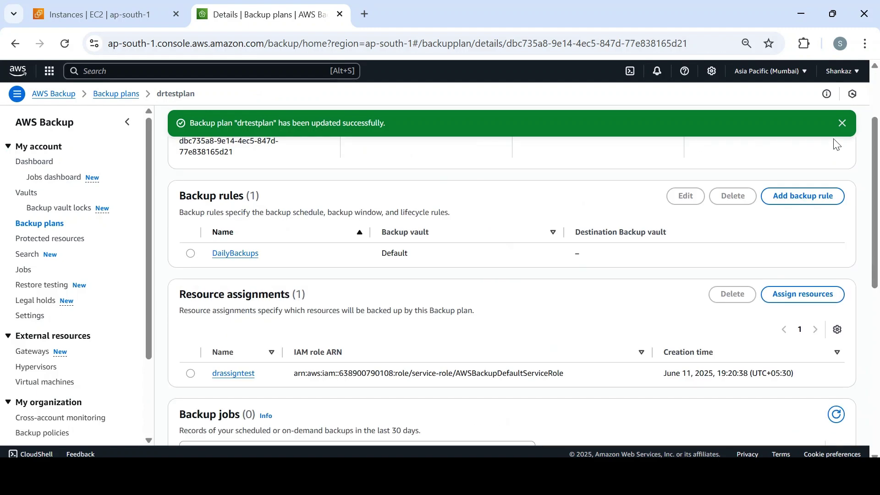
pyautogui.click(842, 123)
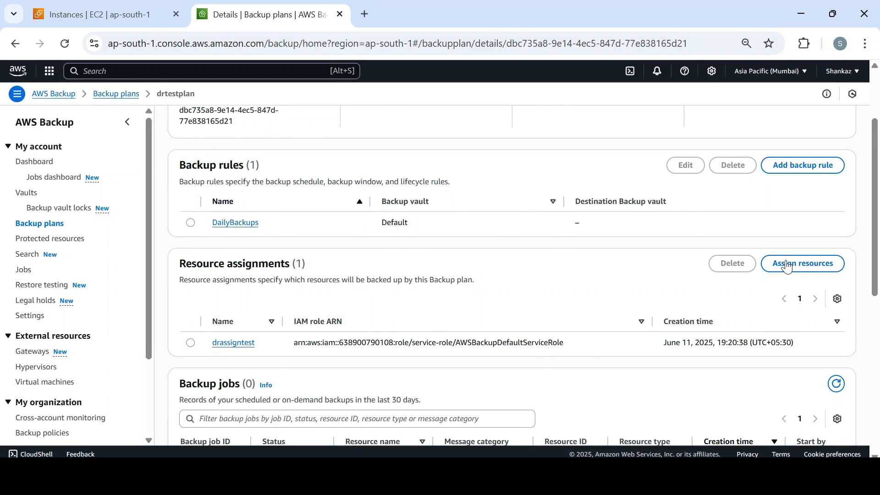
pyautogui.scroll(-5, 877, 238)
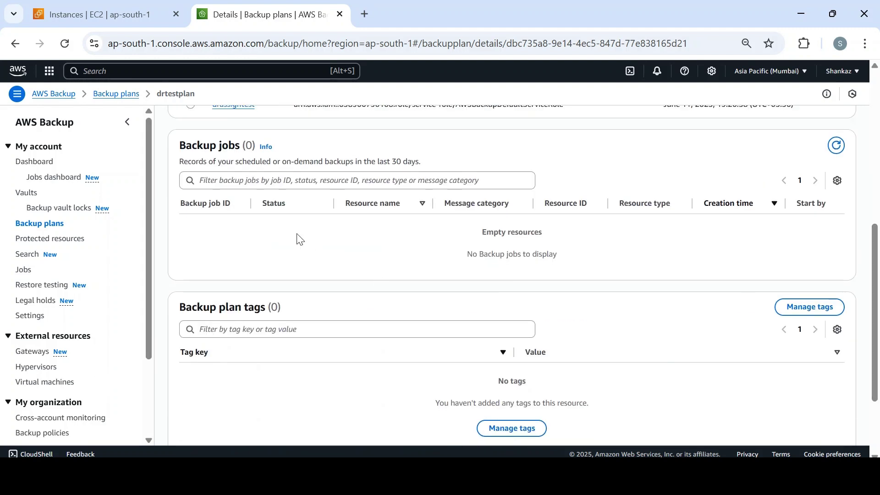
pyautogui.click(126, 14)
pyautogui.click(25, 356)
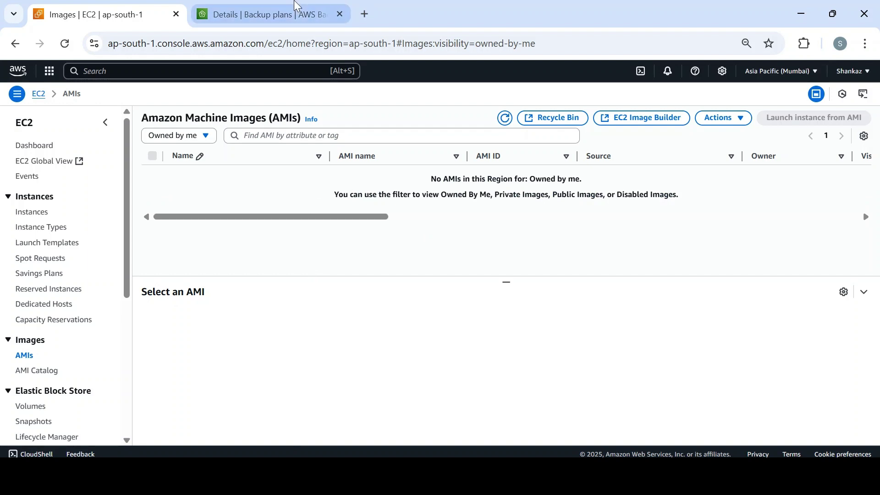
pyautogui.click(294, 15)
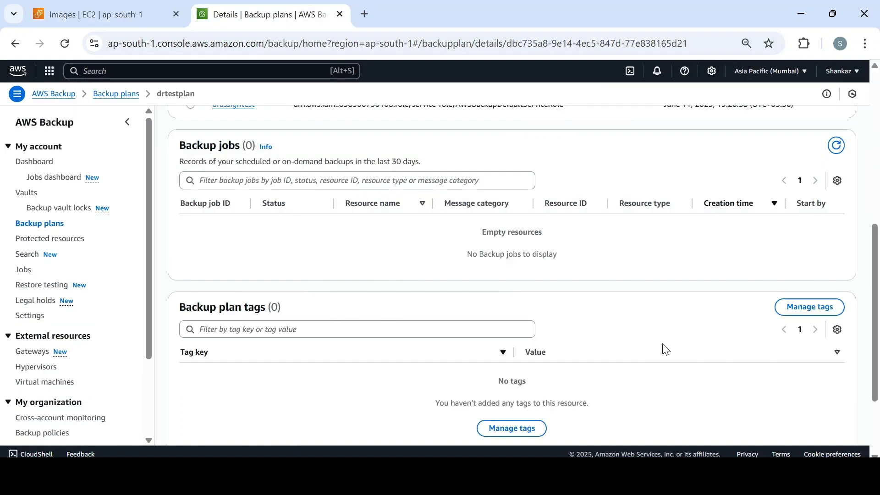
# - Review drtestplan's summary, backup rules, resource assignments, backup jobs, tags and advanced backup settings
pyautogui.scroll(3, 870, 329)
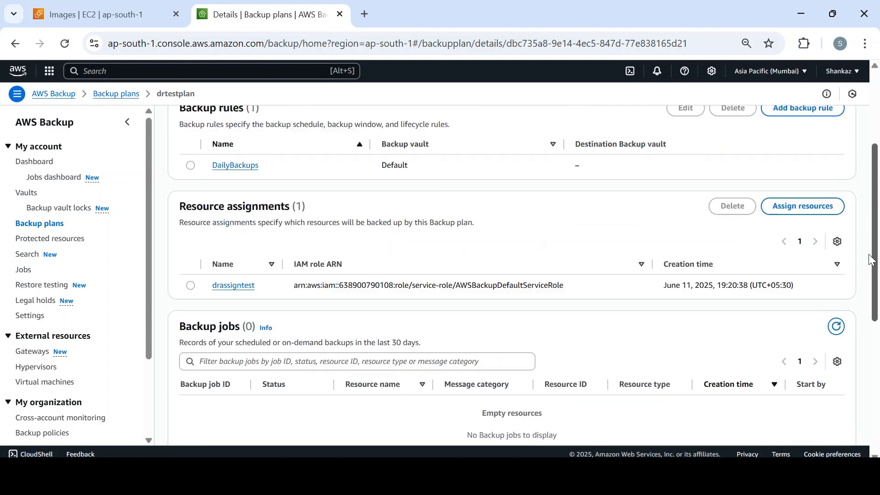
pyautogui.scroll(2, 871, 256)
pyautogui.scroll(3, 868, 243)
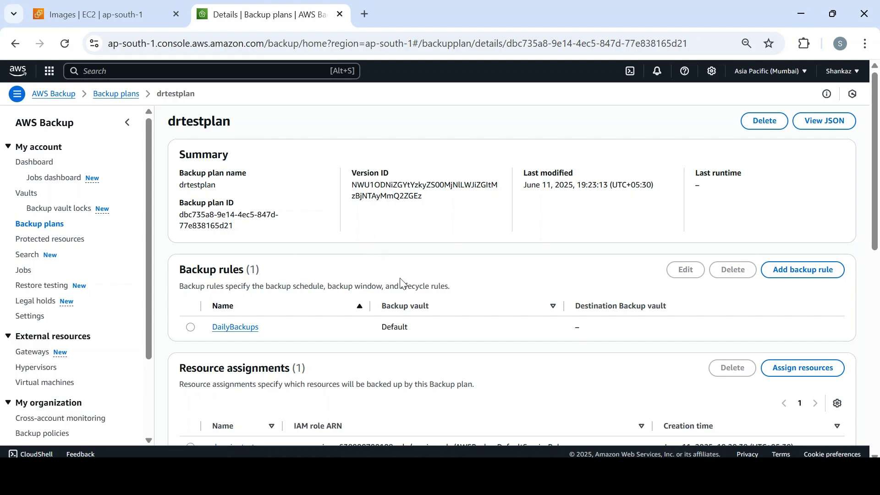
pyautogui.scroll(-1, 879, 271)
pyautogui.scroll(-3, 878, 284)
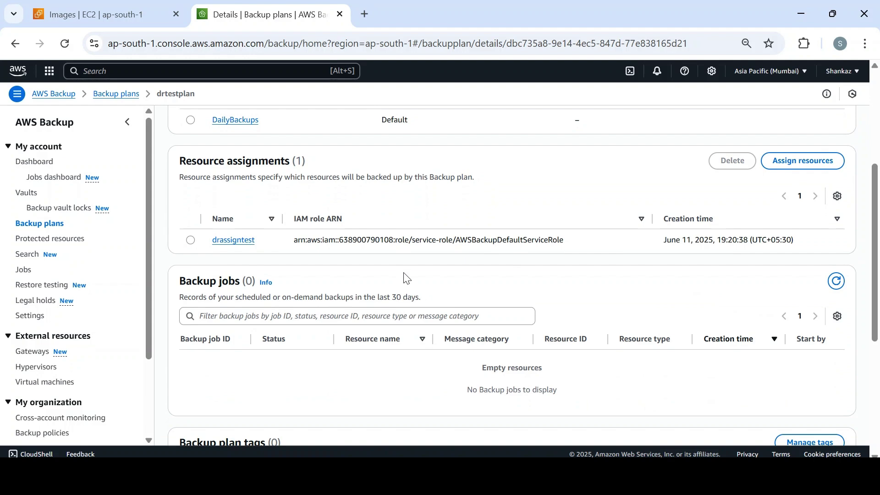
pyautogui.moveTo(878, 274); pyautogui.dragTo(878, 381)
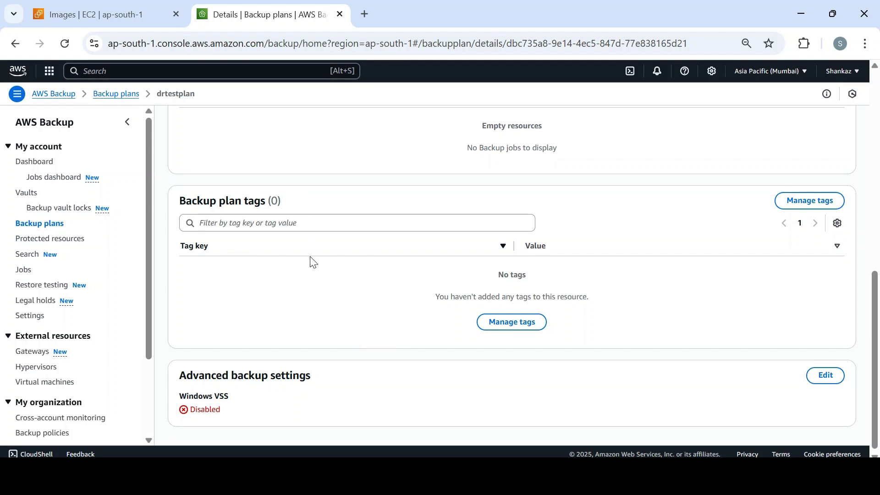
# - Check the key and value of the EC2-Restore instance's tag in EC2, and return to the backup plan details
pyautogui.click(115, 14)
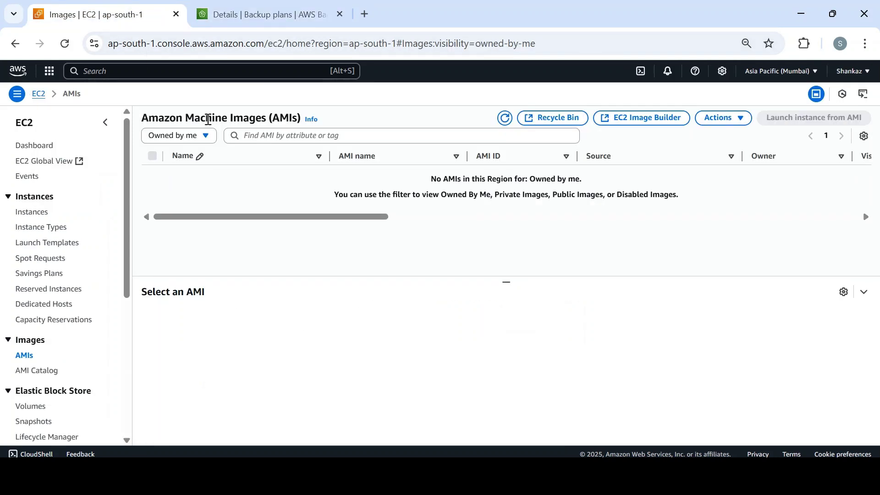
pyautogui.click(35, 214)
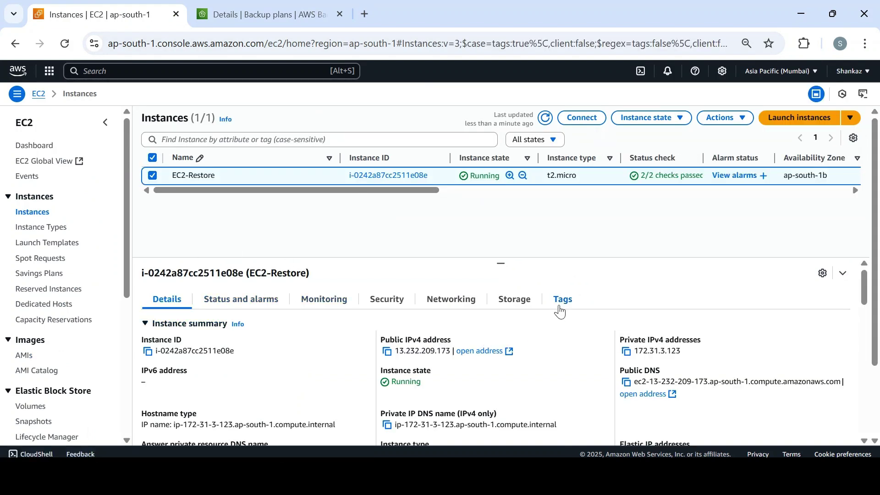
pyautogui.click(560, 311)
pyautogui.moveTo(141, 379); pyautogui.dragTo(273, 380)
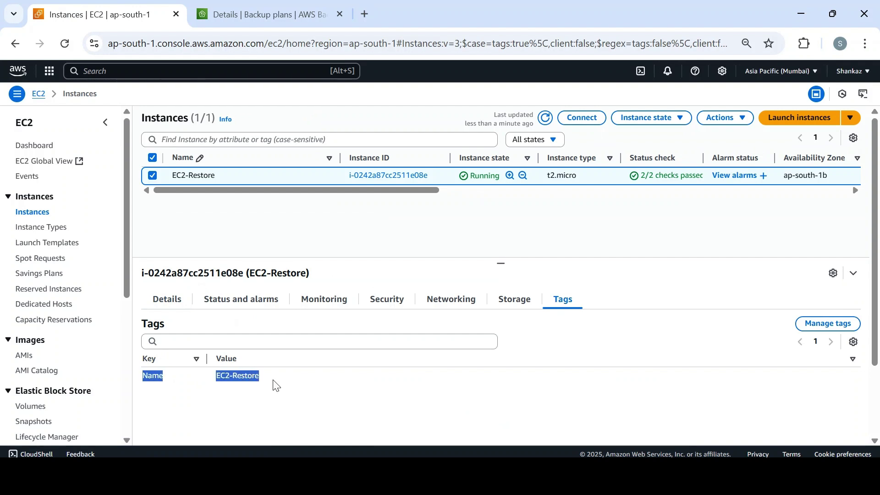
pyautogui.click(262, 21)
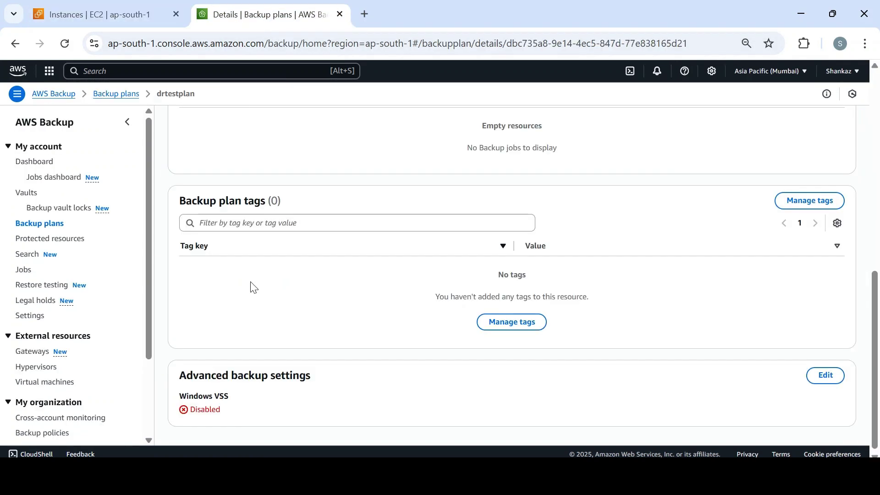
# - Add a tag with key Name and value EC2-Restore to the backup plan and save it
pyautogui.click(498, 329)
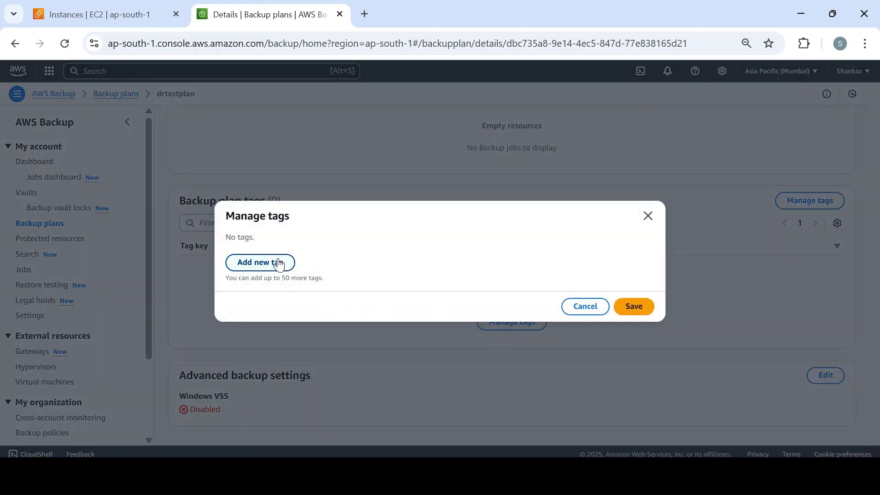
pyautogui.click(282, 265)
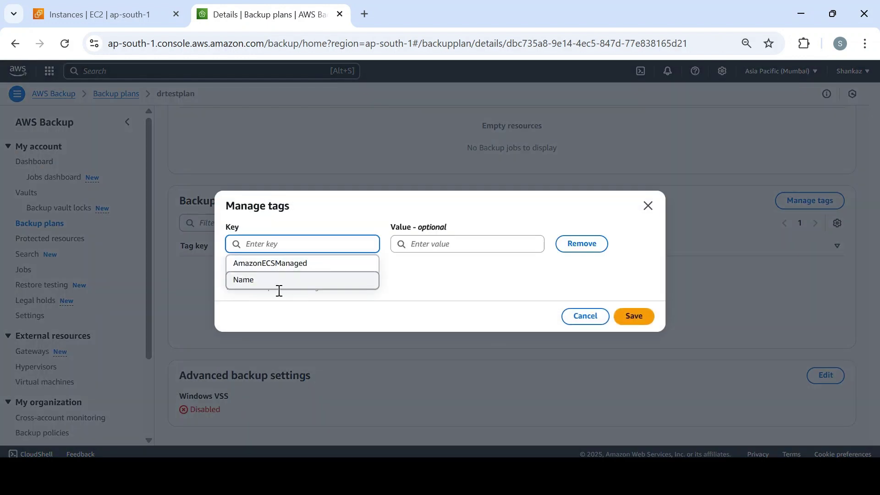
pyautogui.click(279, 284)
pyautogui.click(417, 244)
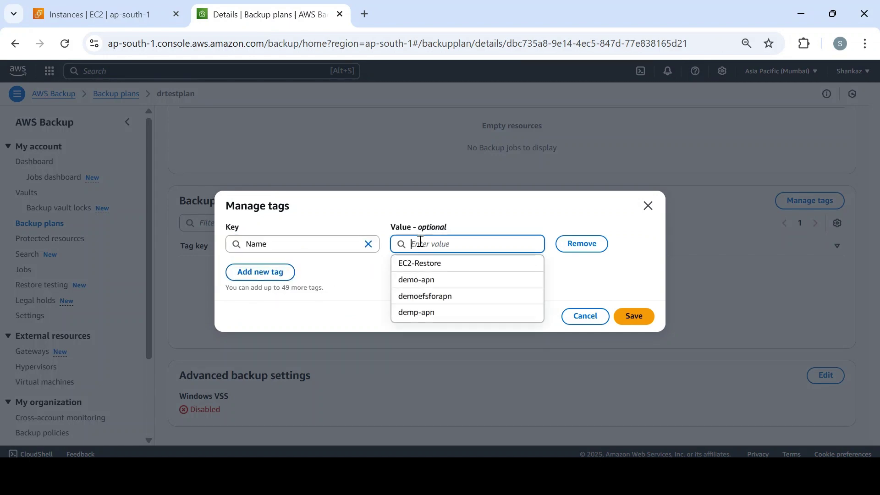
pyautogui.click(427, 271)
pyautogui.click(639, 321)
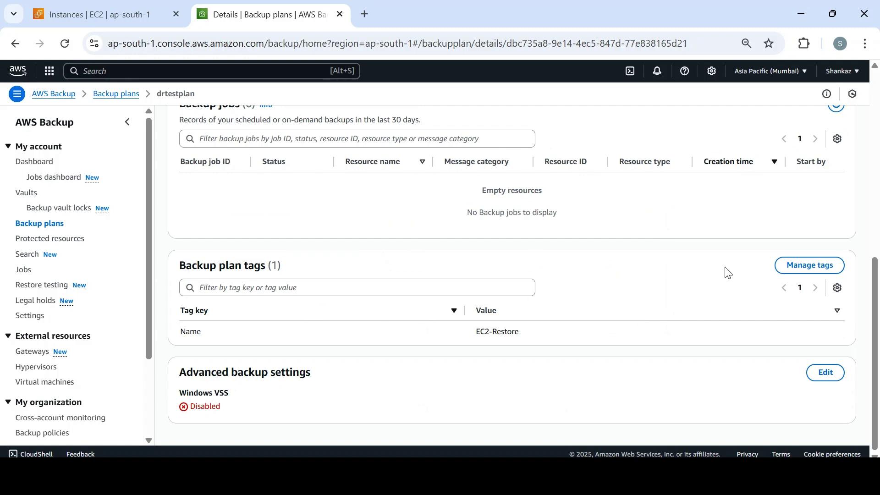
pyautogui.moveTo(877, 289); pyautogui.dragTo(876, 206)
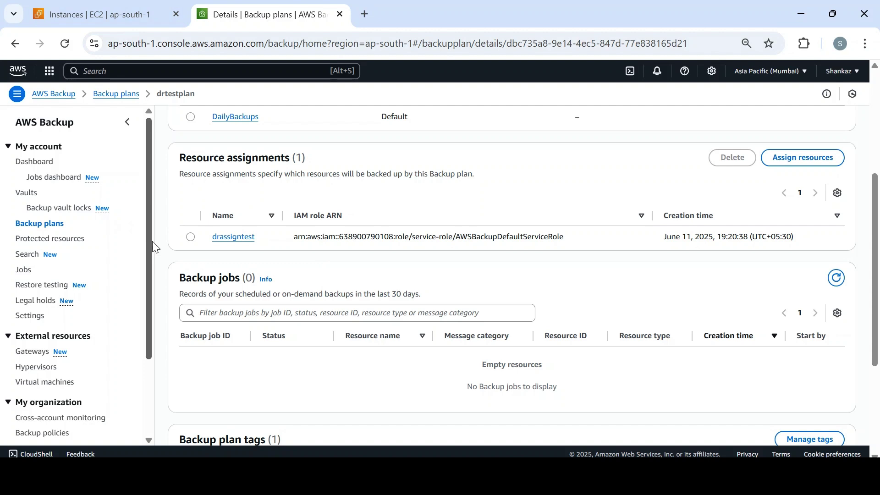
pyautogui.moveTo(151, 241); pyautogui.dragTo(155, 202)
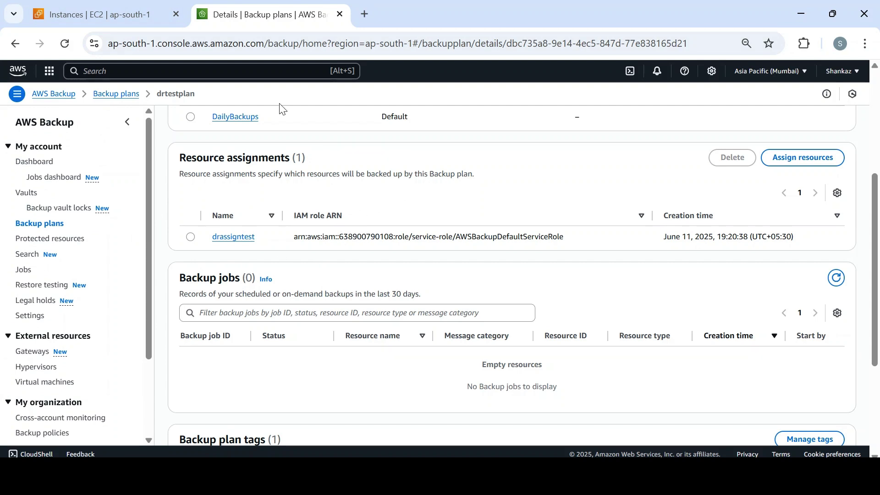
# - Compare the EC2-Restore instance's tag in EC2 with the resource assignments and backup jobs of the backup plan
pyautogui.click(111, 14)
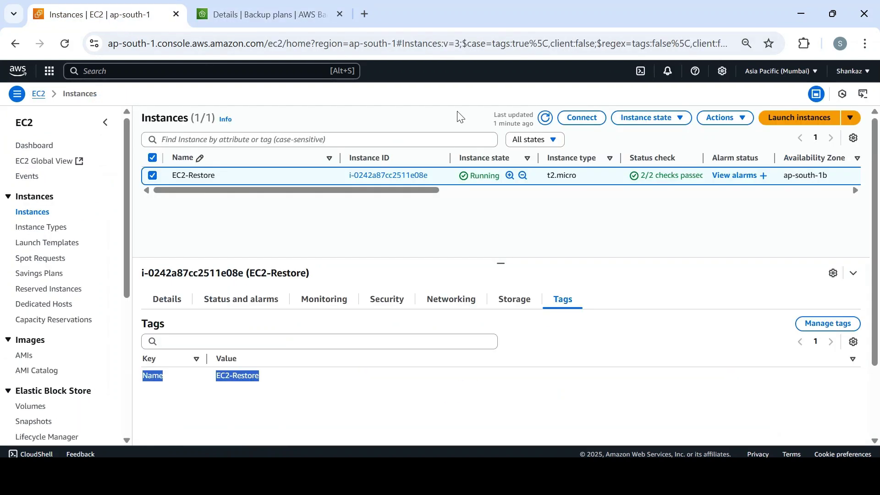
pyautogui.click(741, 120)
pyautogui.click(526, 252)
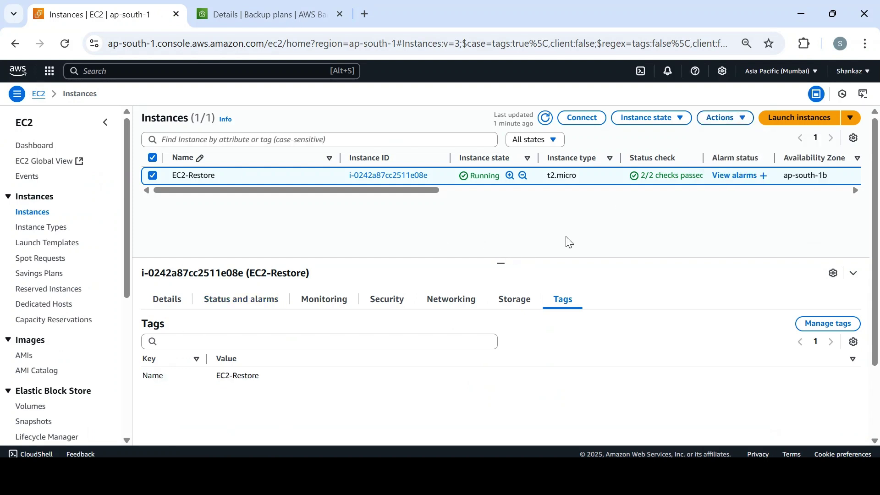
pyautogui.click(265, 11)
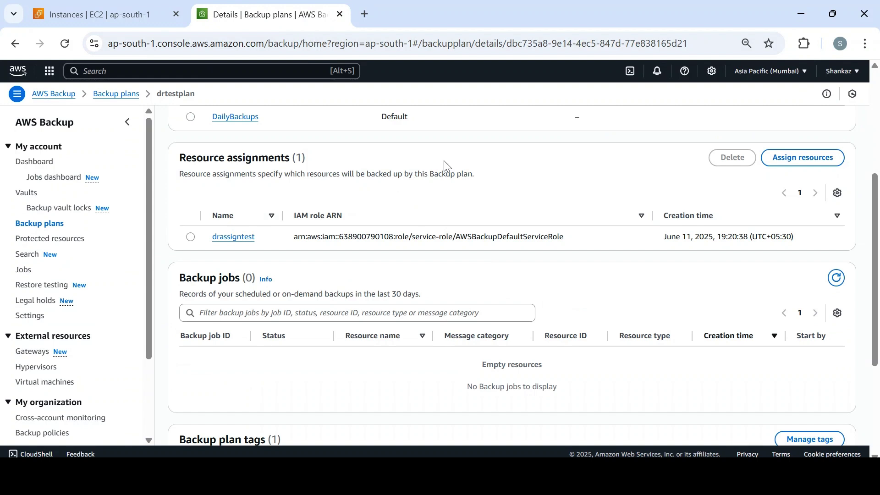
pyautogui.click(125, 26)
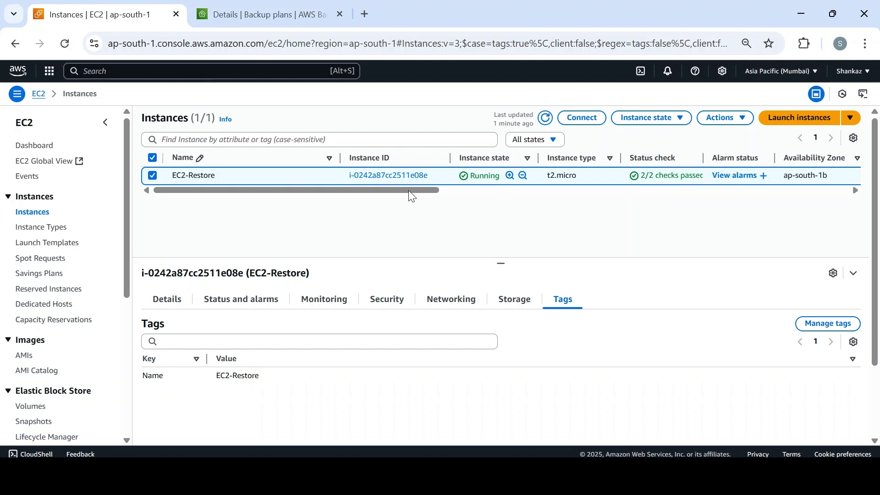
pyautogui.click(279, 15)
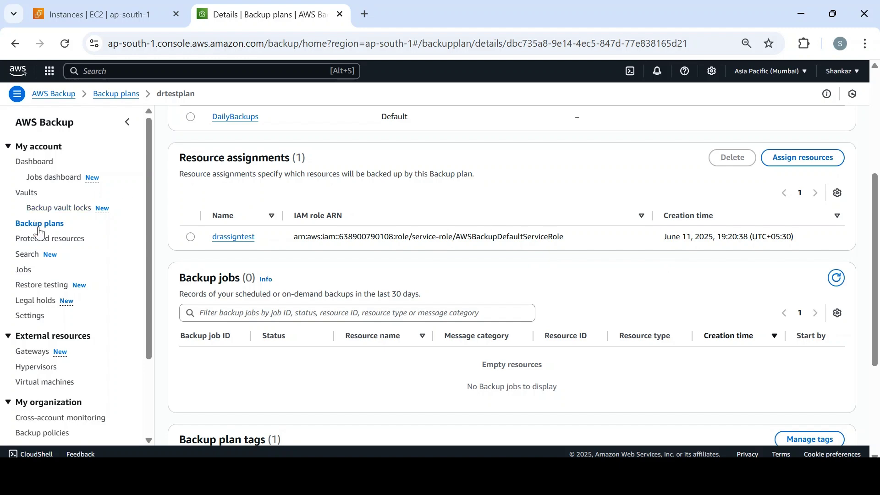
# - Open drtestplan from the backup plans list and review the summary of its drassigntest resource assignment
pyautogui.click(41, 228)
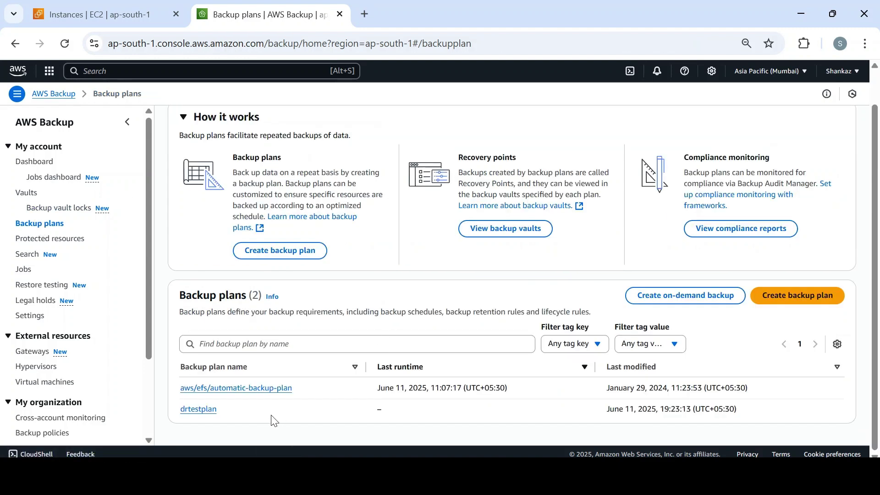
pyautogui.click(202, 411)
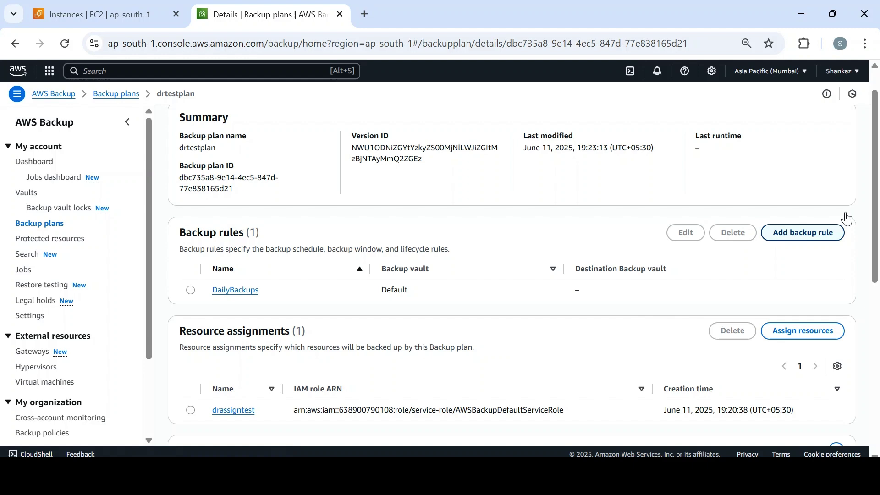
pyautogui.moveTo(878, 201); pyautogui.dragTo(877, 270)
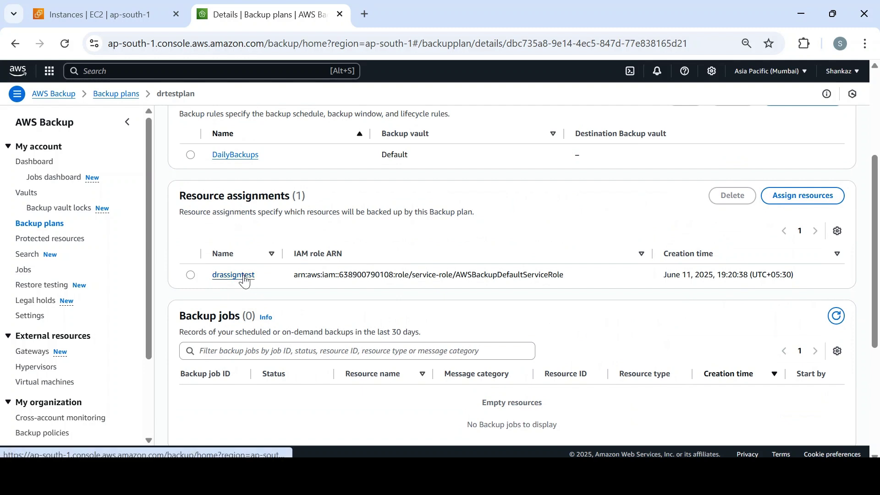
pyautogui.click(245, 276)
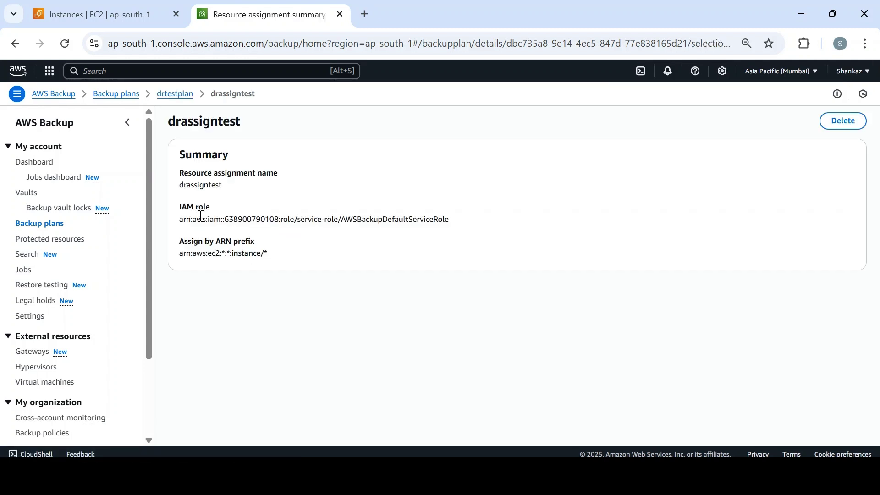
pyautogui.click(173, 97)
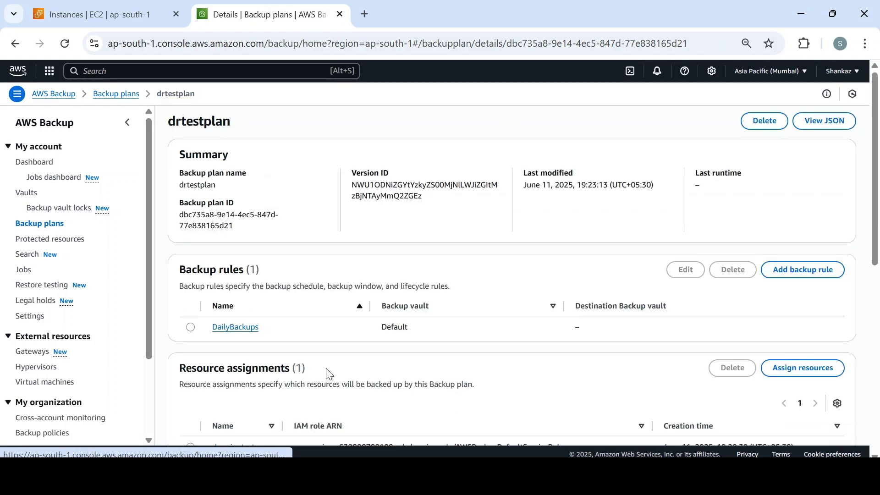
pyautogui.scroll(-4, 870, 208)
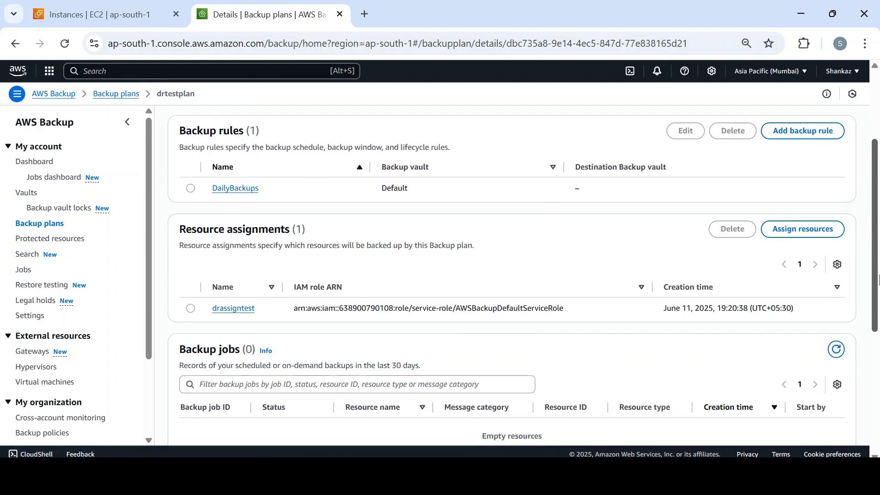
pyautogui.scroll(3, 864, 215)
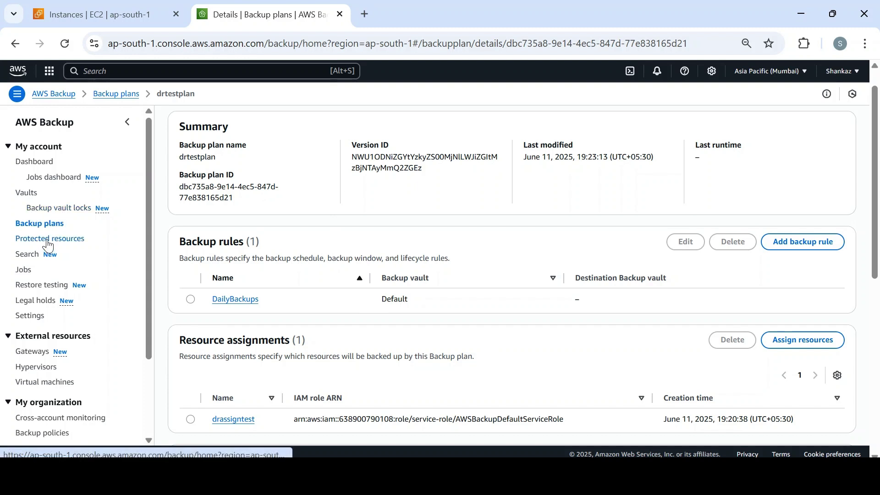
# - Create an on-demand backup of the EC2-Restore instance from the protected resources, with resource type EC2 and the Default vault and role
pyautogui.click(49, 240)
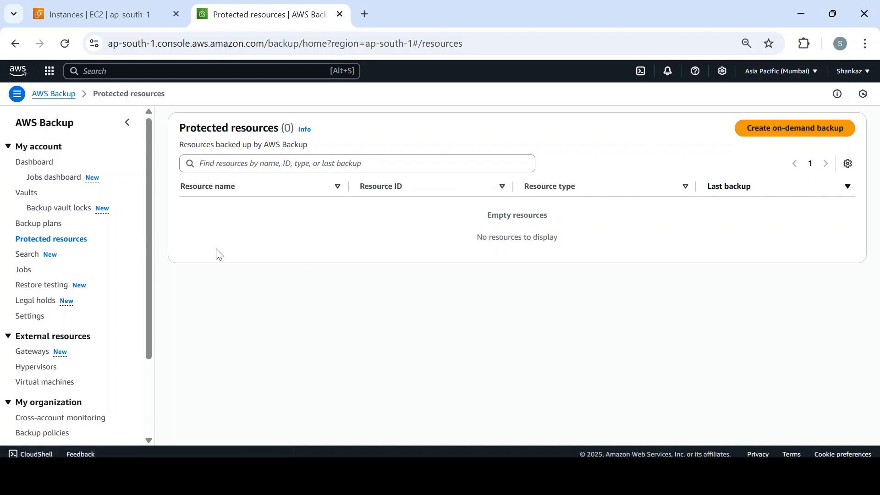
pyautogui.click(759, 131)
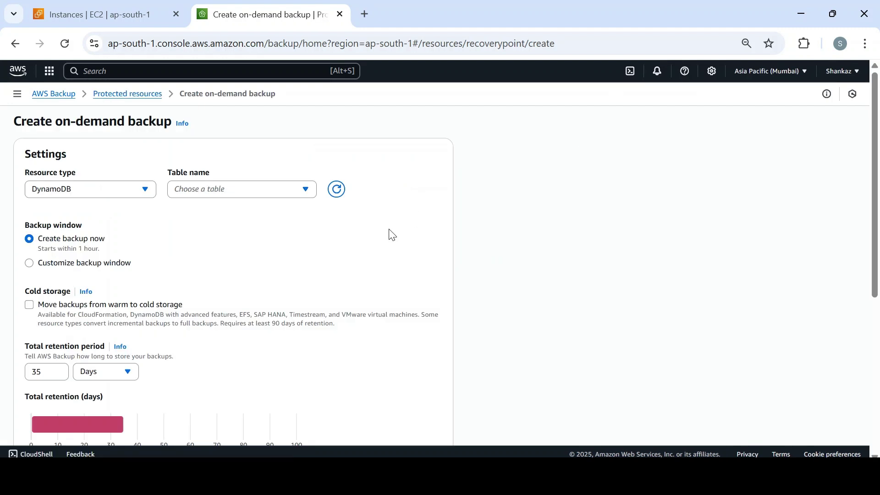
pyautogui.click(130, 197)
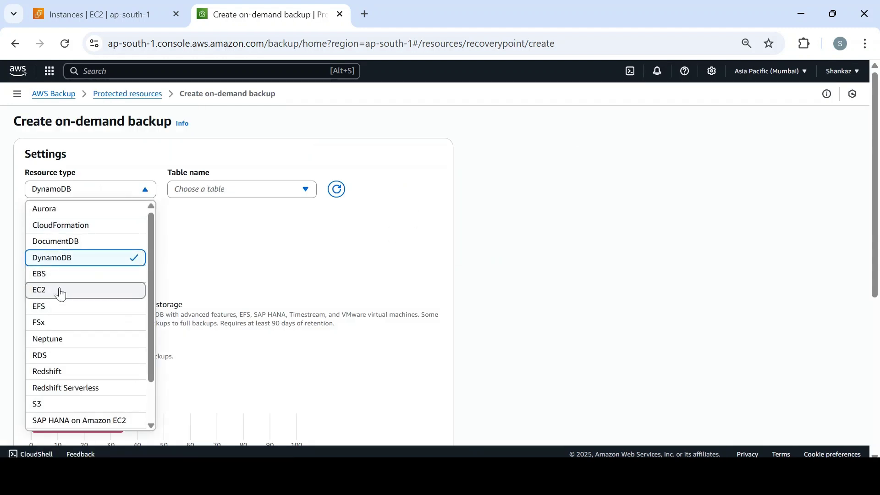
pyautogui.click(60, 290)
pyautogui.click(209, 195)
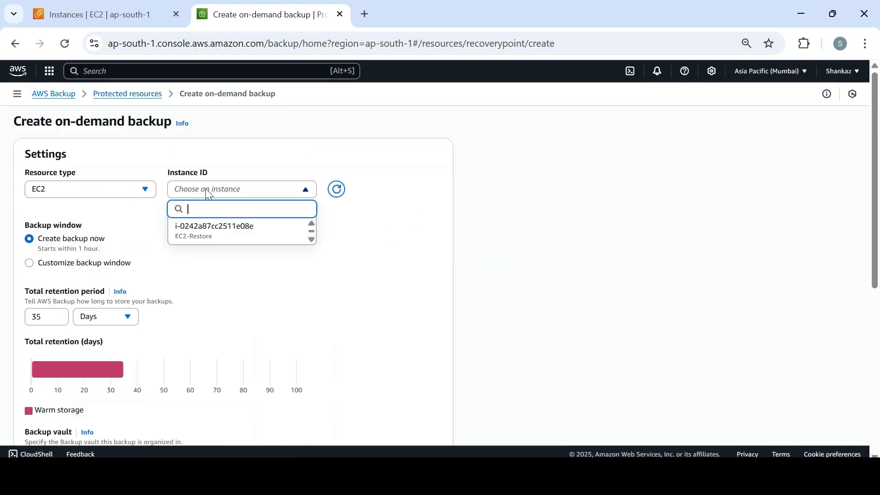
pyautogui.click(220, 233)
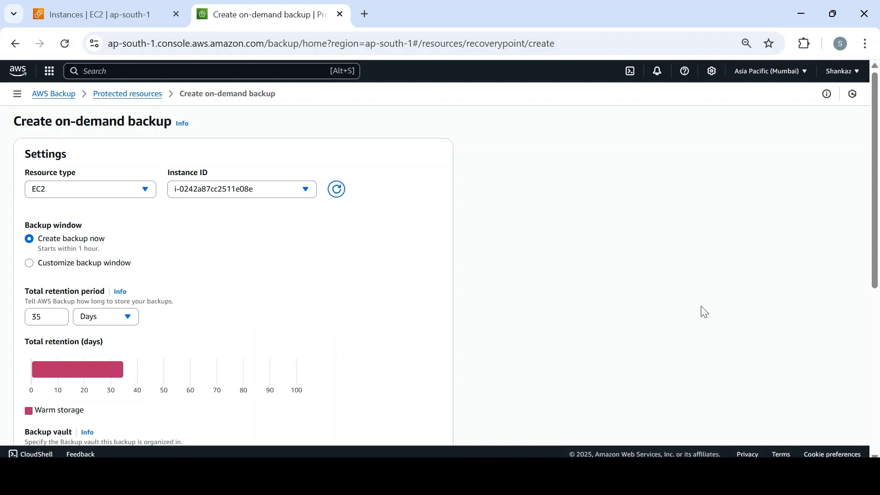
pyautogui.moveTo(877, 205); pyautogui.dragTo(877, 373)
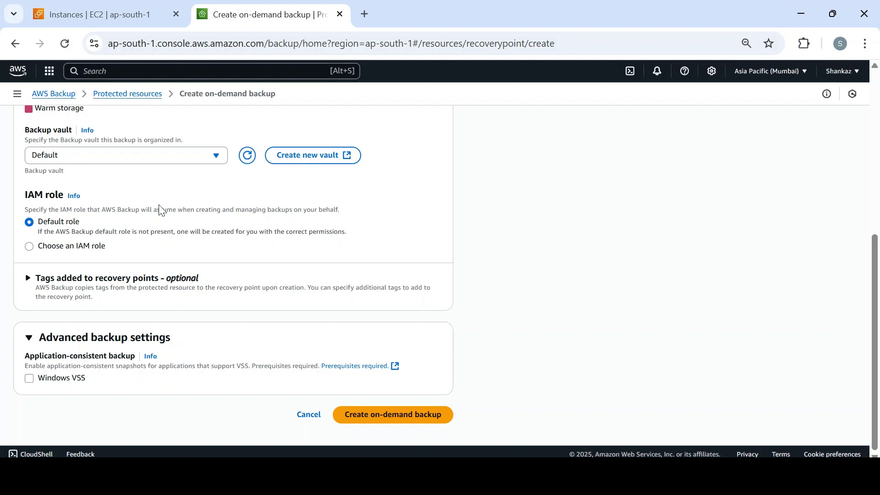
pyautogui.click(389, 414)
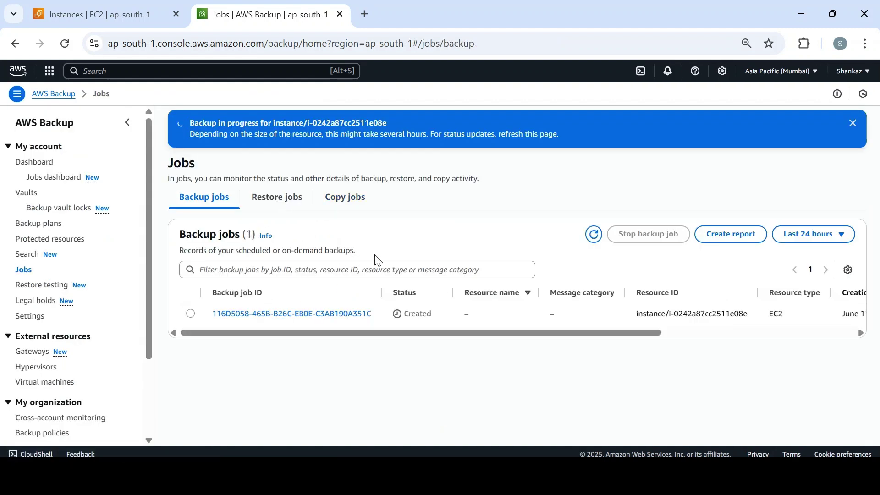
# - Refresh the backup jobs list and check the AMIs owned by the account in EC2
pyautogui.click(594, 235)
pyautogui.click(130, 17)
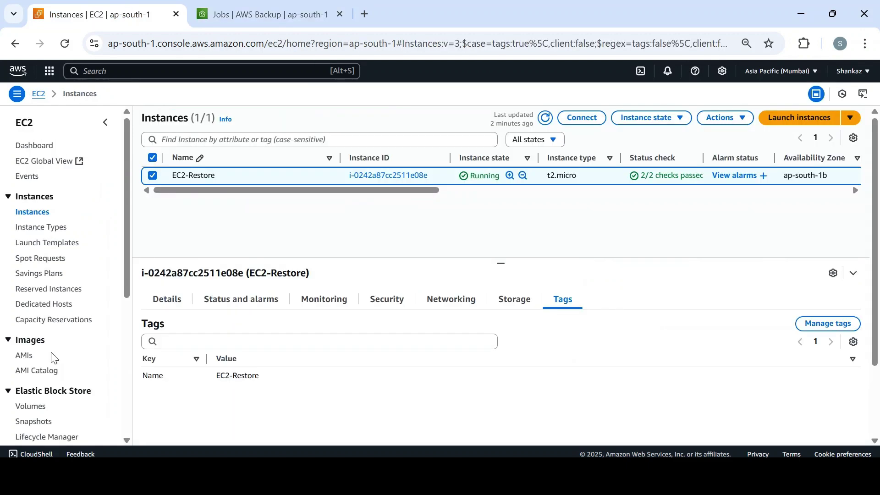
pyautogui.click(24, 357)
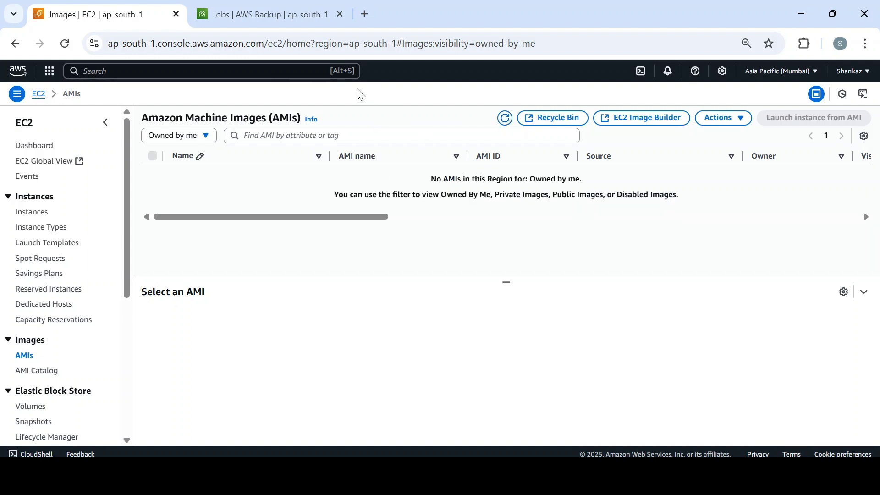
pyautogui.click(261, 20)
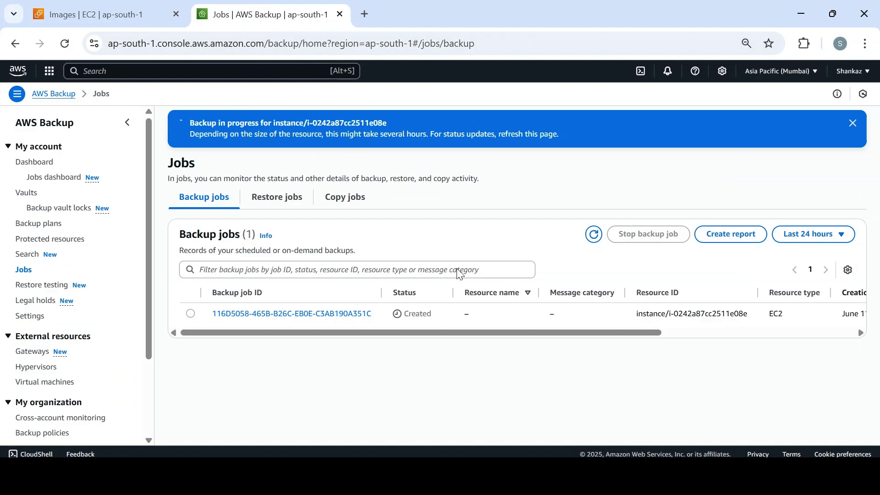
pyautogui.click(593, 240)
# - Open drtestplan and examine its backup jobs section, including the description of scheduled and on-demand records
pyautogui.click(40, 224)
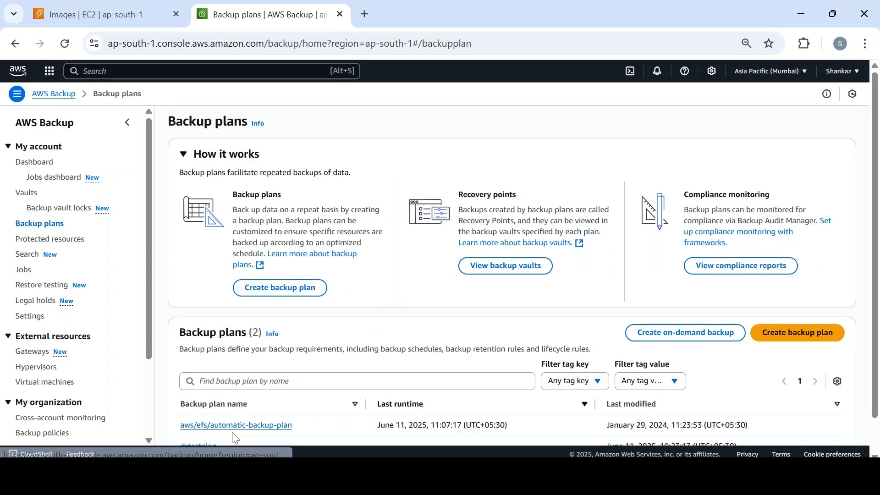
pyautogui.click(203, 445)
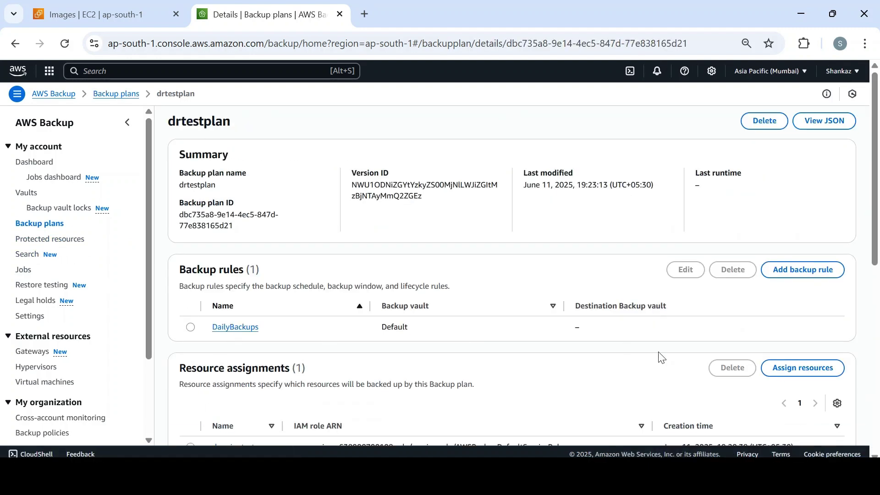
pyautogui.scroll(-3, 877, 358)
pyautogui.scroll(-2, 878, 367)
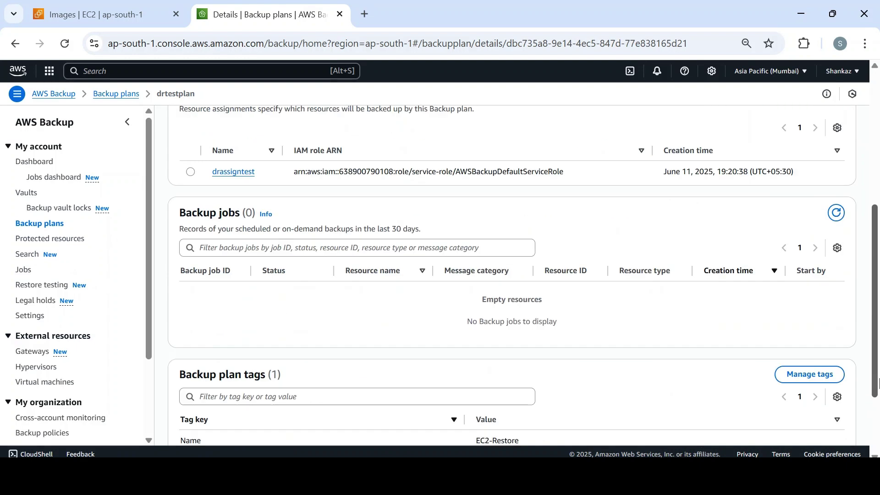
pyautogui.moveTo(183, 230); pyautogui.dragTo(335, 228)
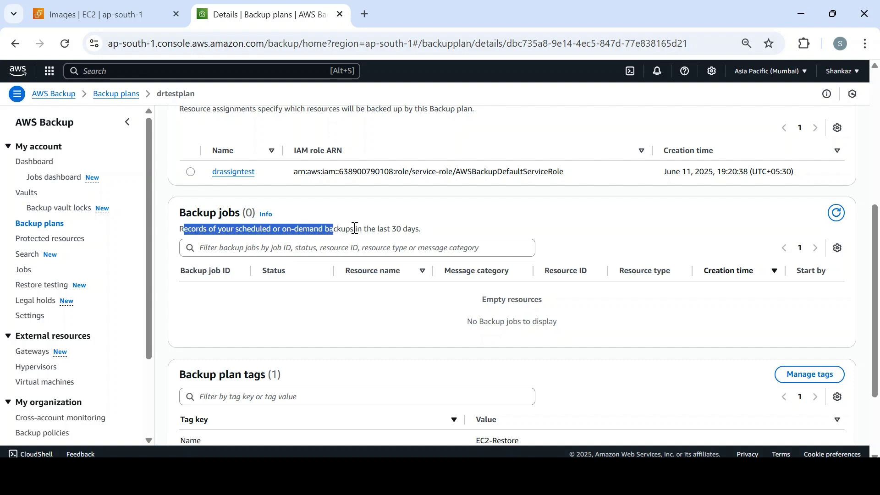
pyautogui.moveTo(420, 228); pyautogui.dragTo(289, 229)
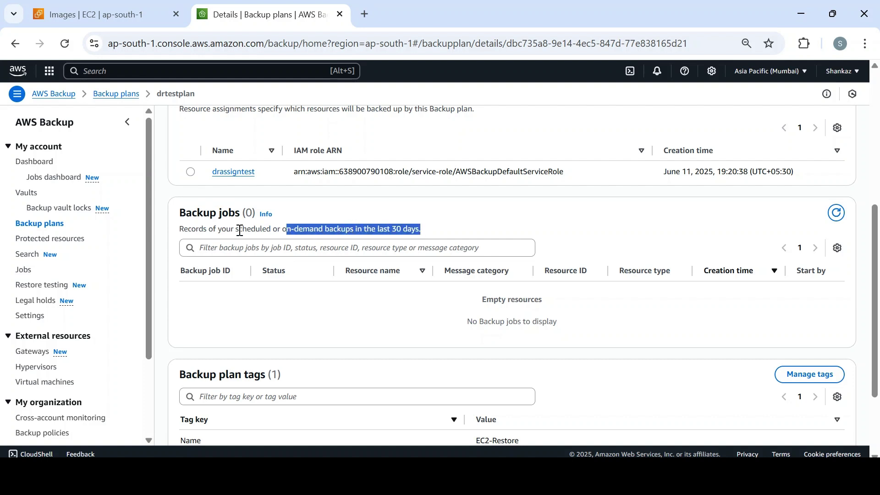
pyautogui.moveTo(181, 229); pyautogui.dragTo(427, 233)
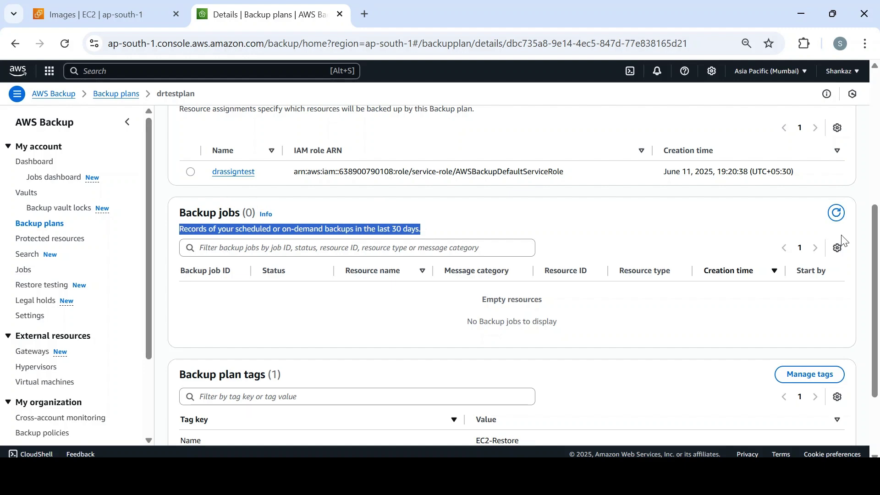
pyautogui.moveTo(876, 259); pyautogui.dragTo(877, 156)
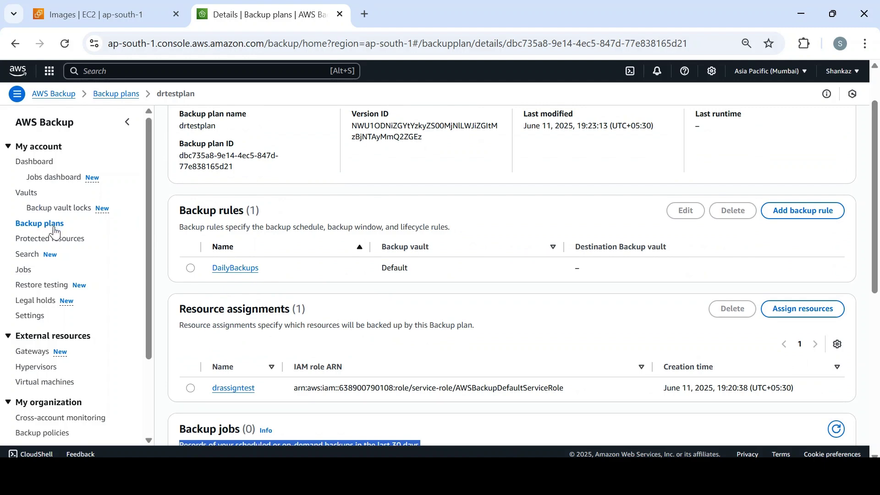
# - Check the protected resources and backup jobs lists, and examine the status of the EC2-Restore AMI in EC2
pyautogui.click(57, 238)
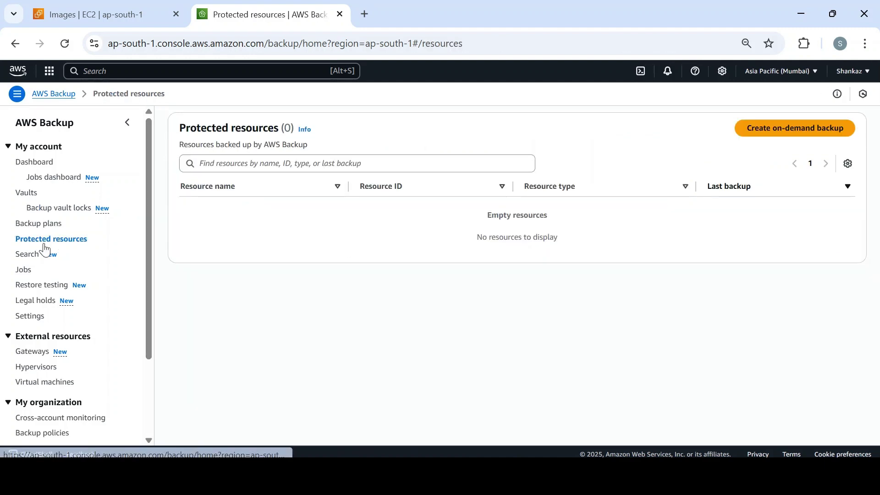
pyautogui.click(26, 270)
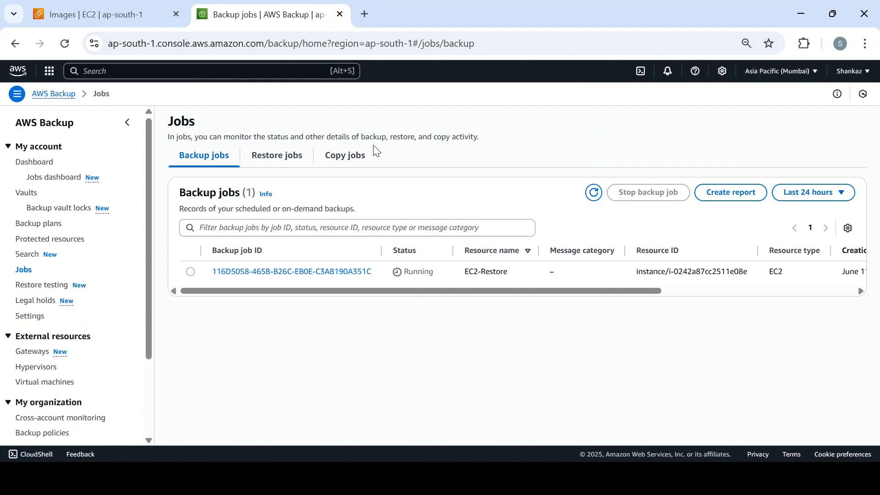
pyautogui.click(120, 15)
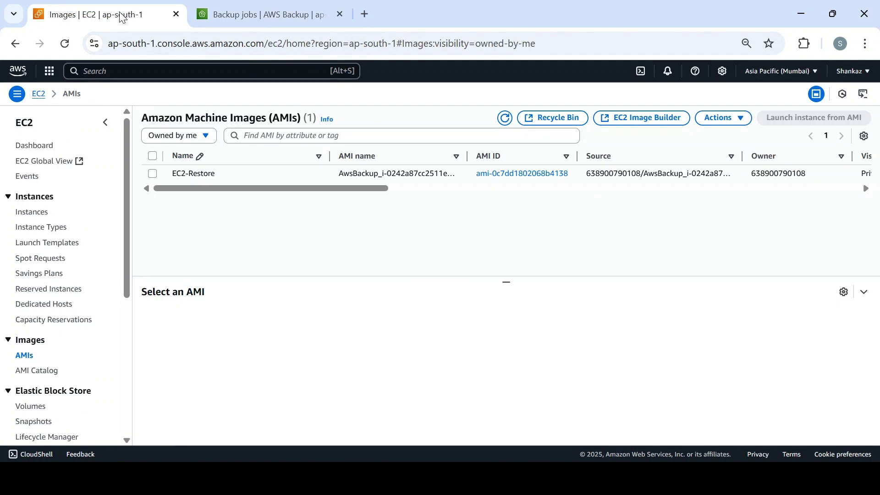
pyautogui.click(505, 118)
pyautogui.moveTo(377, 188); pyautogui.dragTo(531, 197)
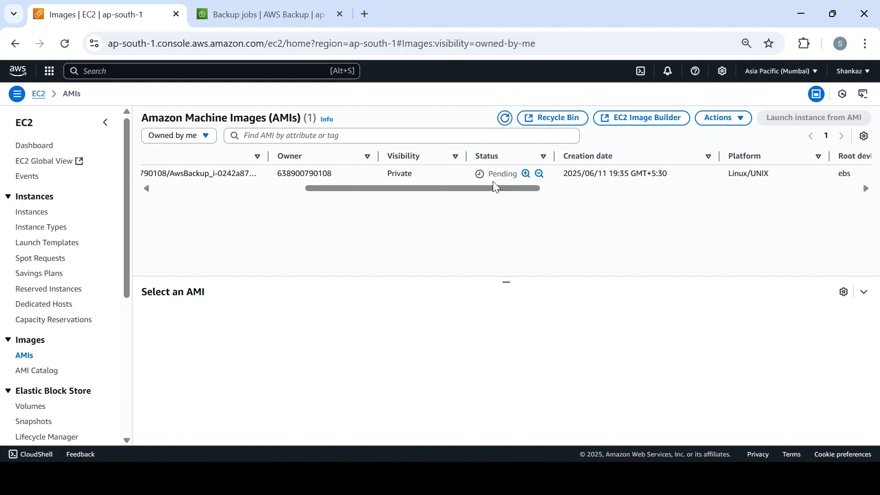
pyautogui.moveTo(505, 185); pyautogui.dragTo(268, 210)
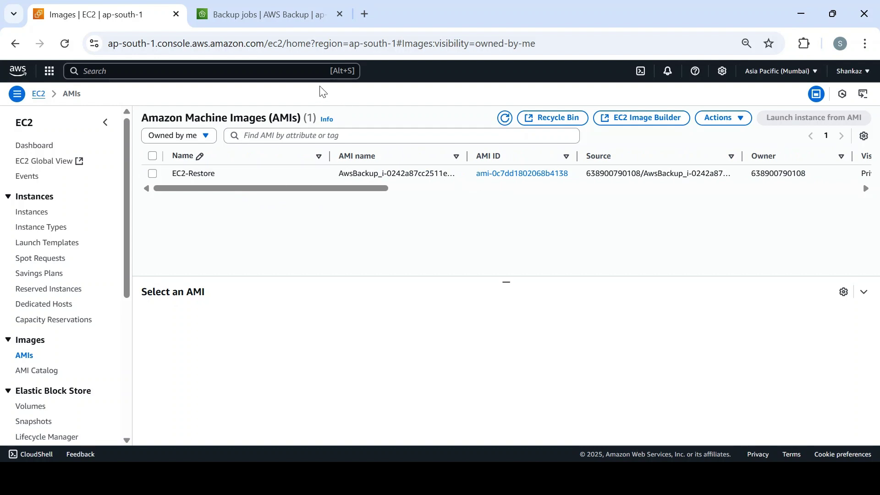
pyautogui.click(284, 16)
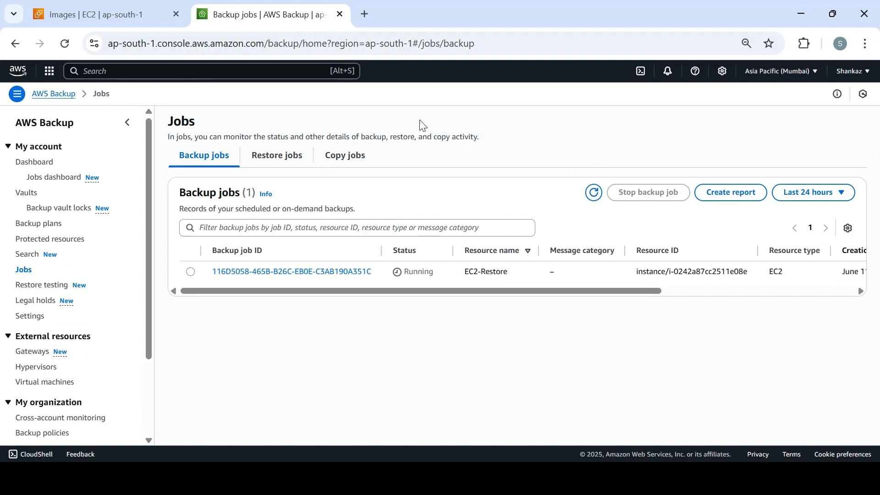
# - Reopen drtestplan and review its resource assignments, backup jobs and plan tags once more
pyautogui.click(36, 225)
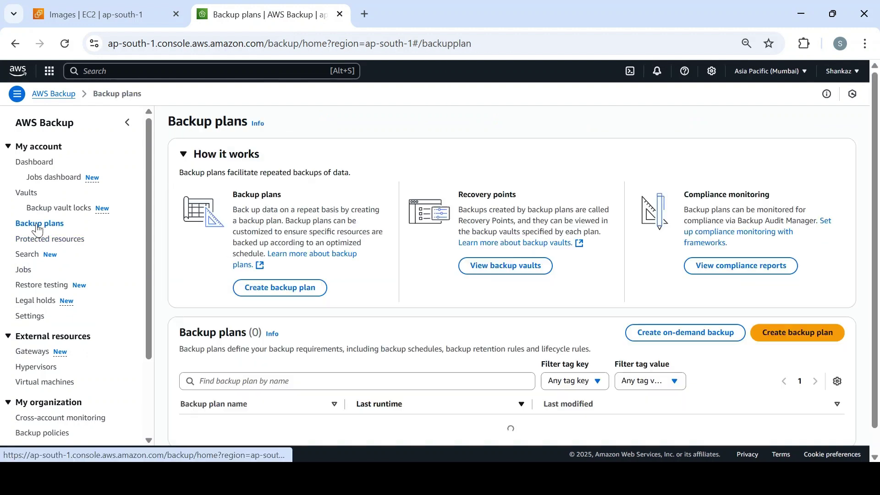
pyautogui.click(202, 443)
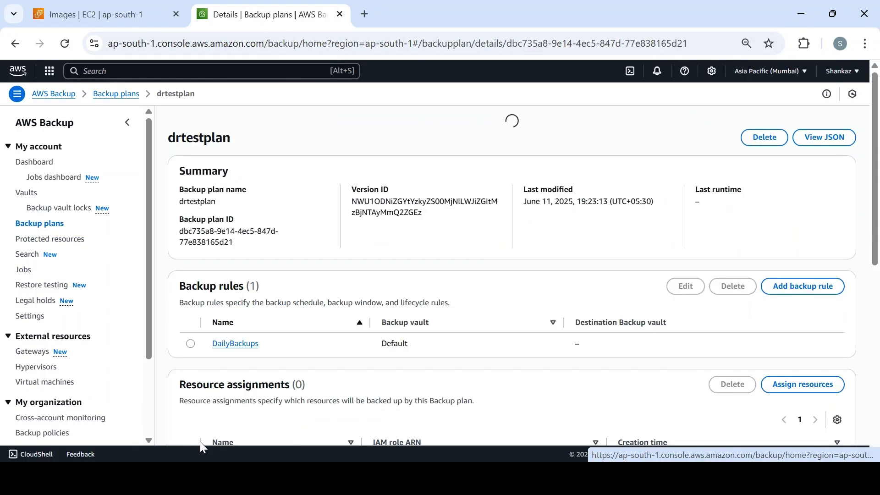
pyautogui.moveTo(877, 177); pyautogui.dragTo(877, 307)
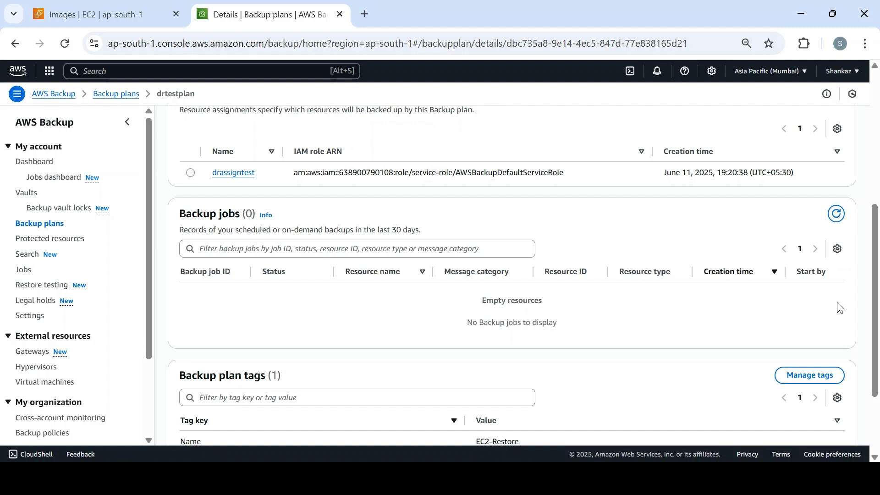
pyautogui.moveTo(876, 325); pyautogui.dragTo(862, 172)
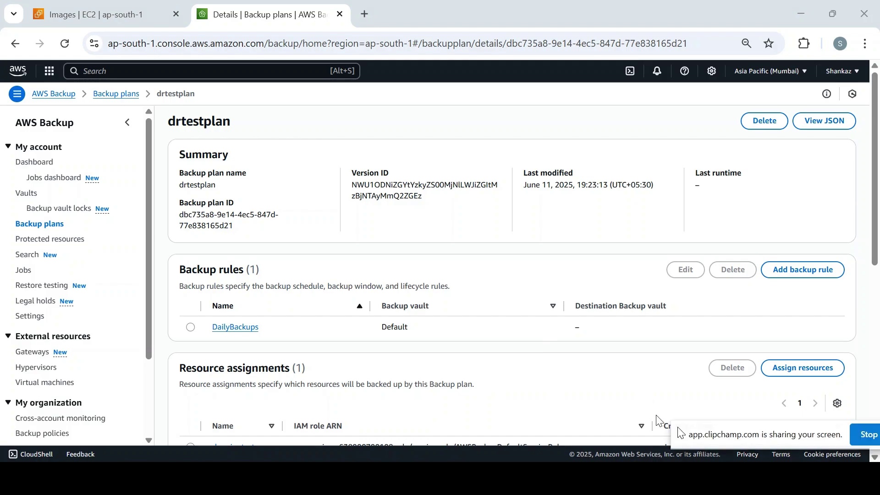
pyautogui.click(508, 291)
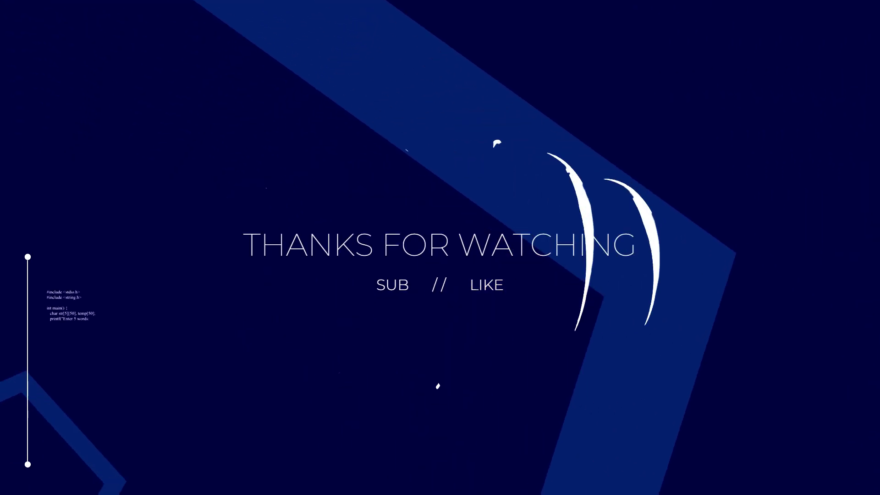